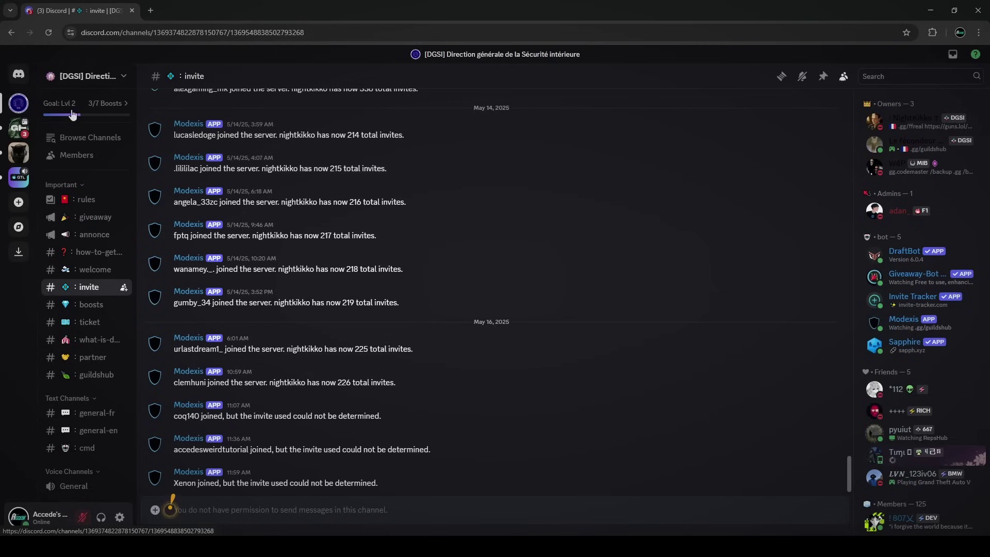
# - Open the Server Tag settings of the [DGSI] Direction générale de la Sécurité intérieure server
pyautogui.click(80, 78)
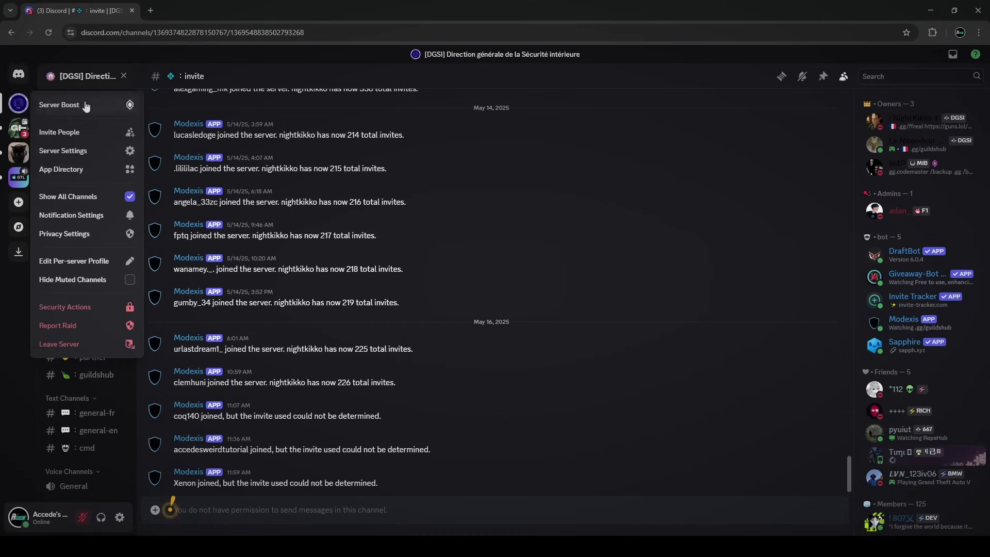
pyautogui.click(82, 153)
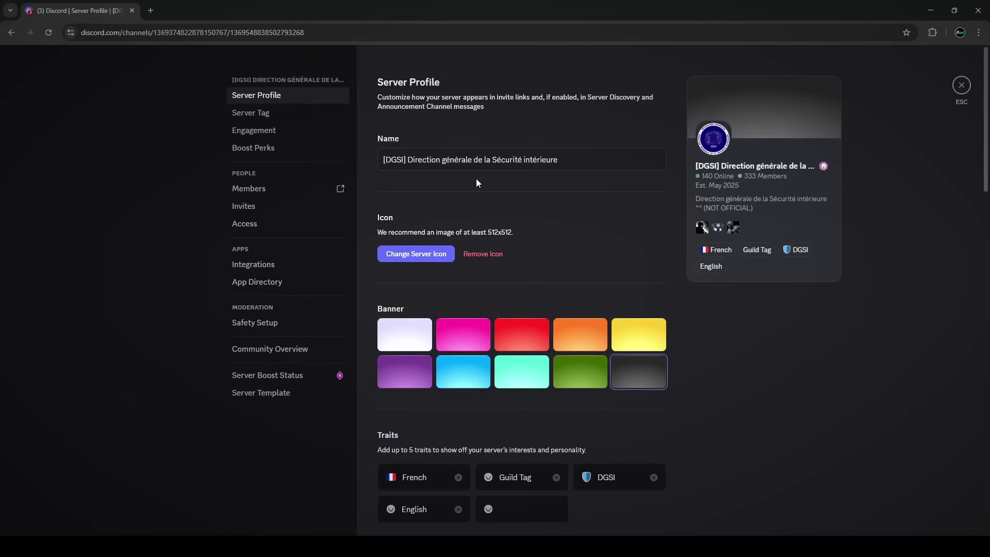
pyautogui.click(292, 119)
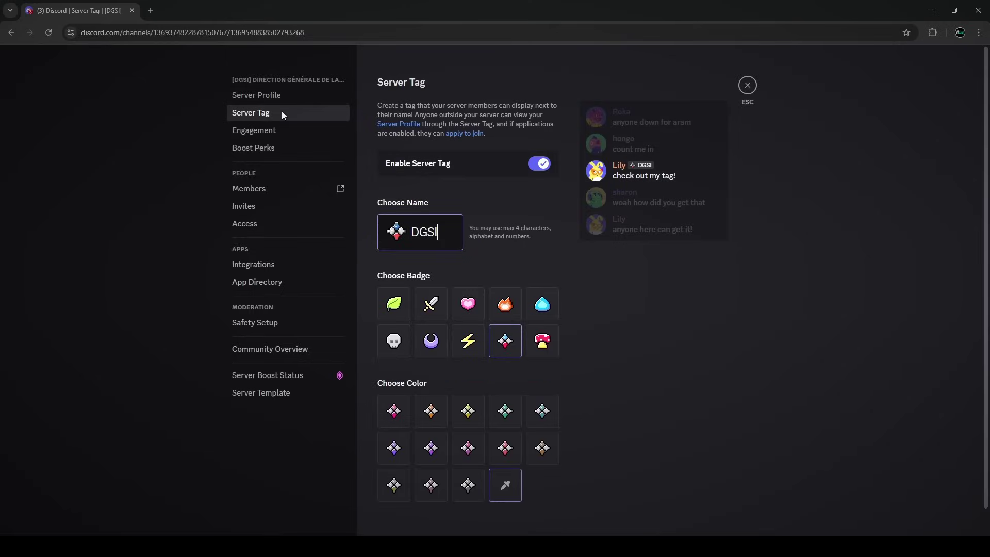
pyautogui.scroll(-1, 593, 333)
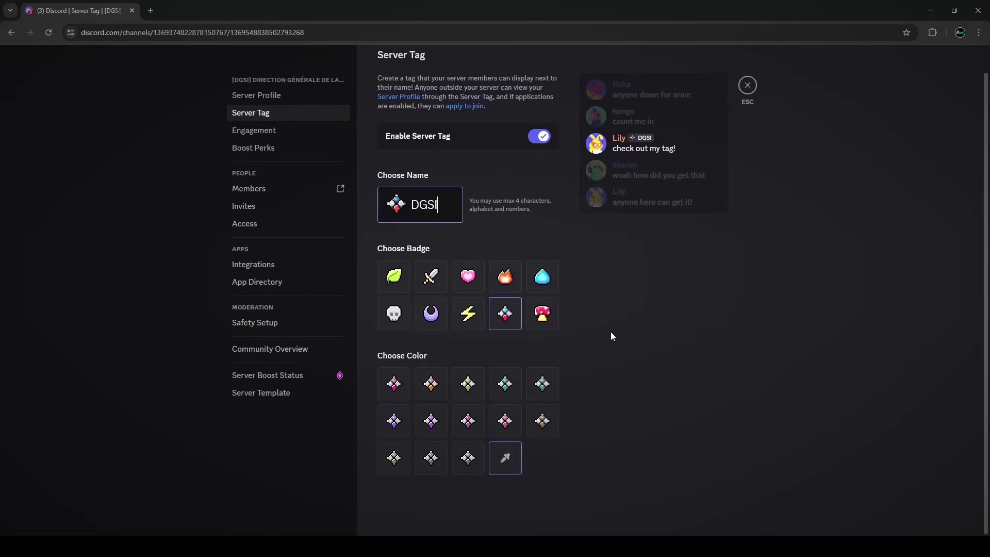
pyautogui.scroll(1, 614, 332)
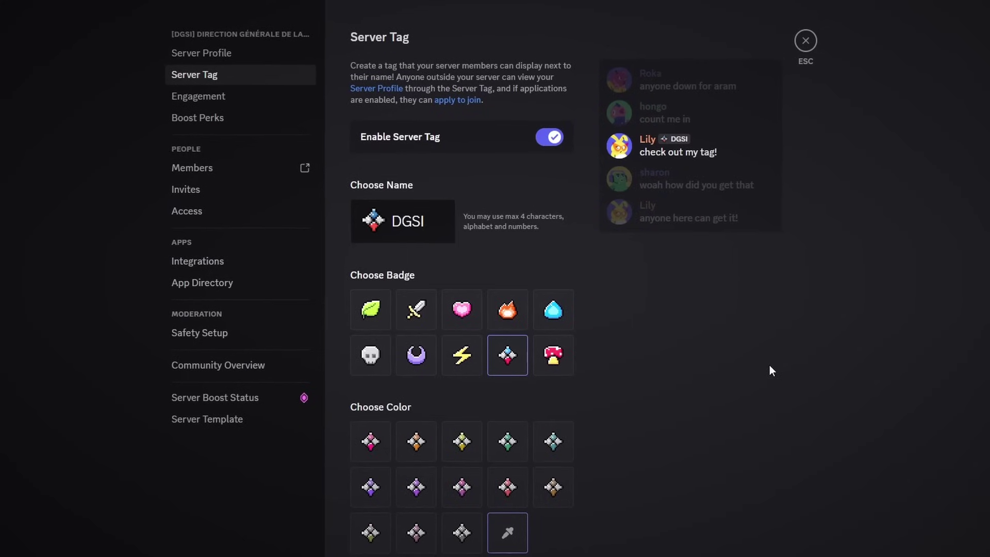
# - Set the server tag's name to FIRE and choose the flame badge
pyautogui.click(426, 206)
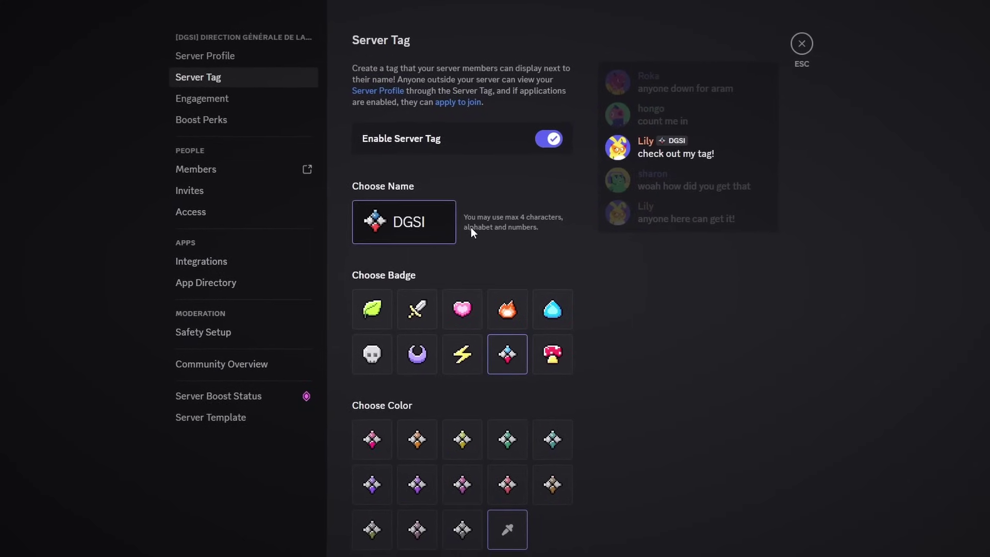
pyautogui.press('BackSpace')
pyautogui.press('BackSpace')
pyautogui.press('BackSpace')
pyautogui.press('BackSpace')
pyautogui.write('FIRE')
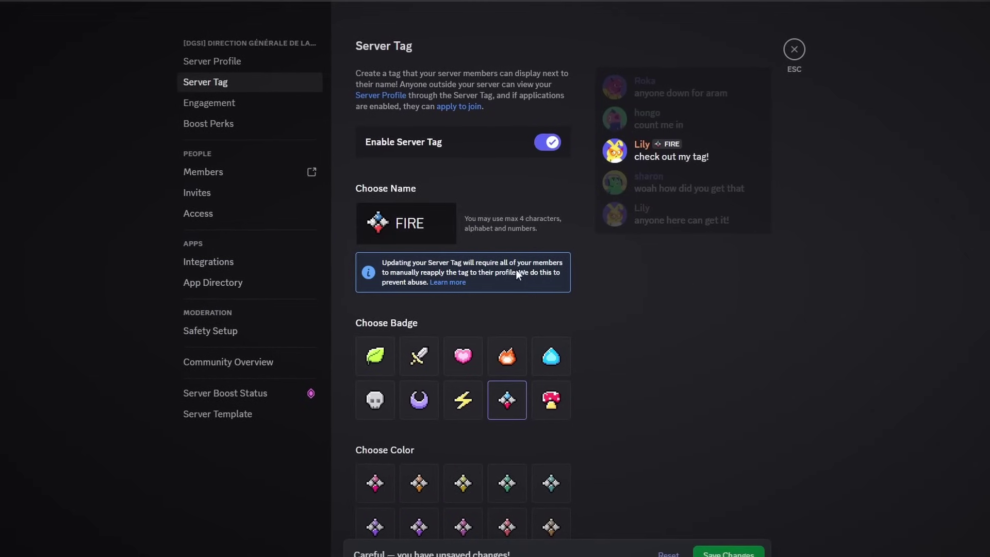
pyautogui.click(497, 360)
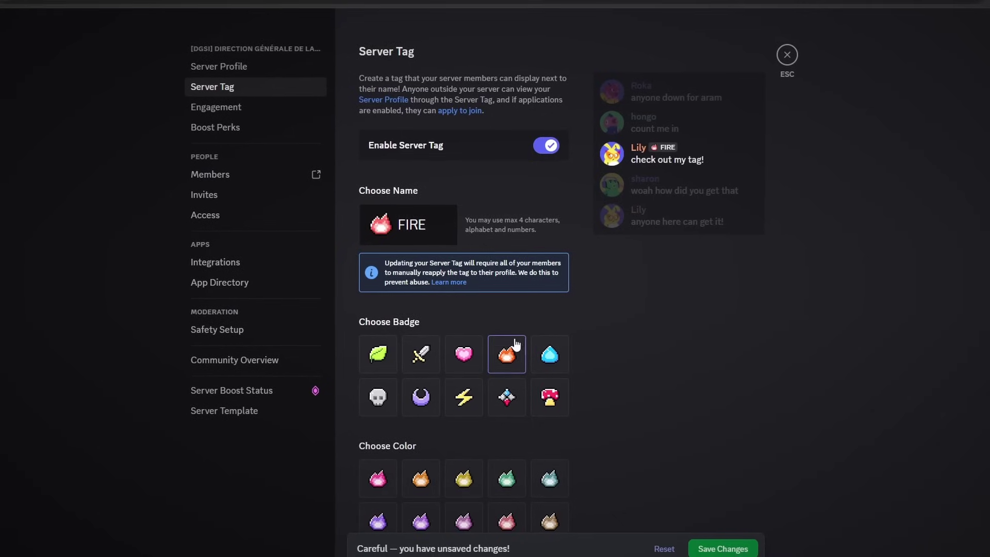
# - Give the flame badge the custom bright green colour #1fff00
pyautogui.scroll(-2, 515, 344)
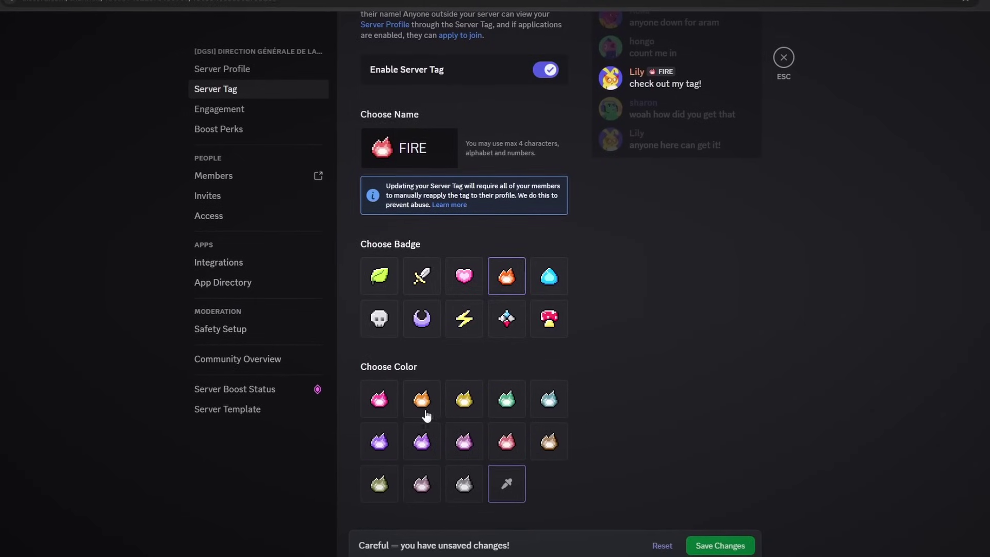
pyautogui.click(510, 485)
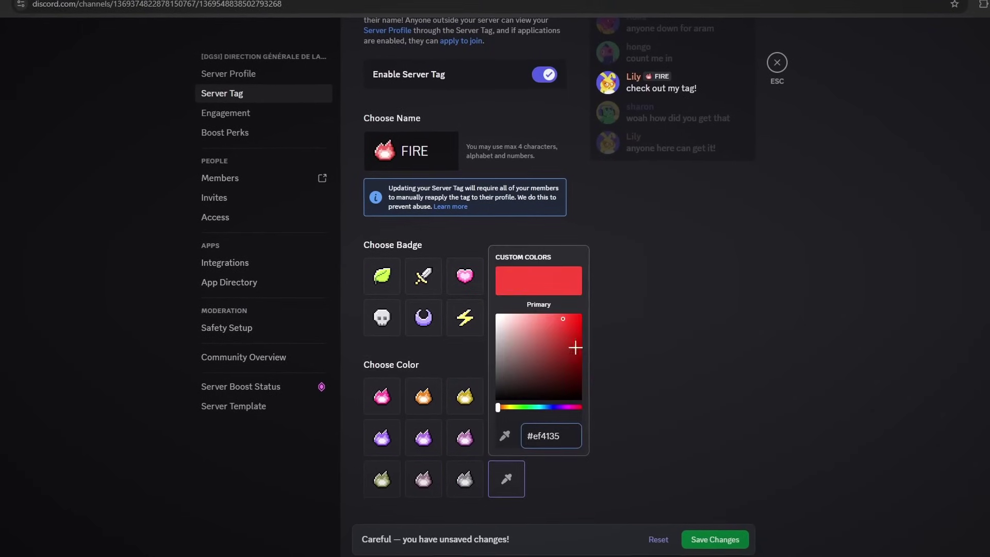
pyautogui.click(562, 338)
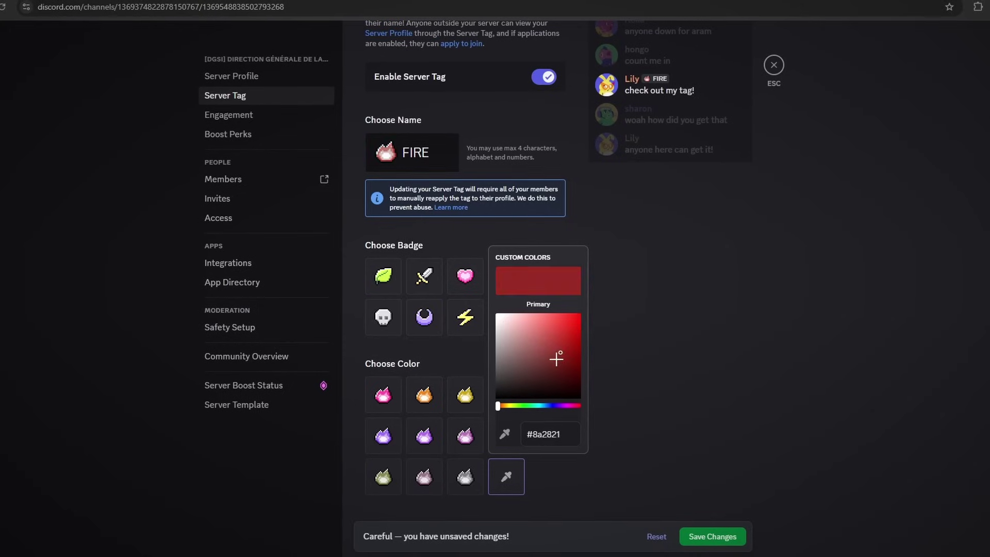
pyautogui.moveTo(556, 359); pyautogui.dragTo(532, 339)
pyautogui.click(536, 404)
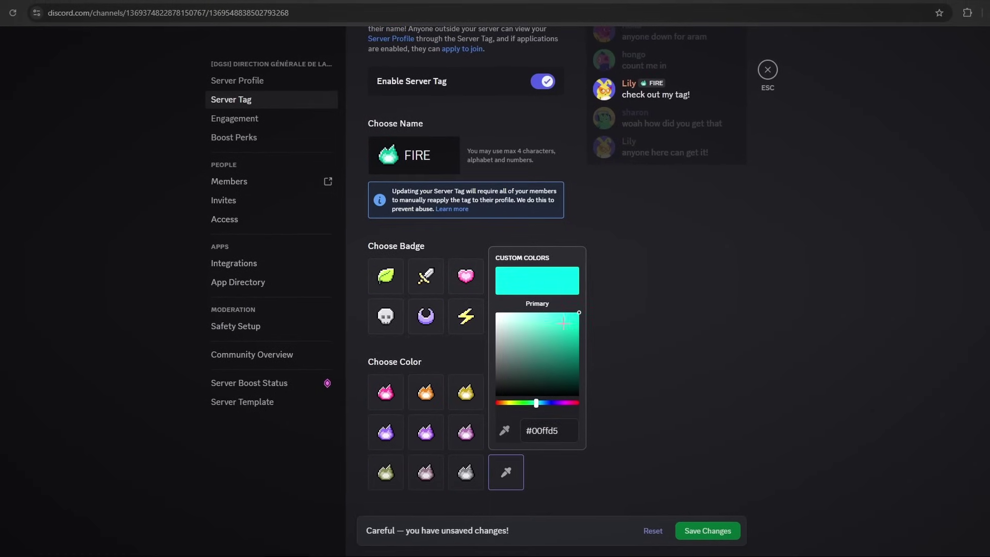
pyautogui.moveTo(547, 402); pyautogui.dragTo(521, 401)
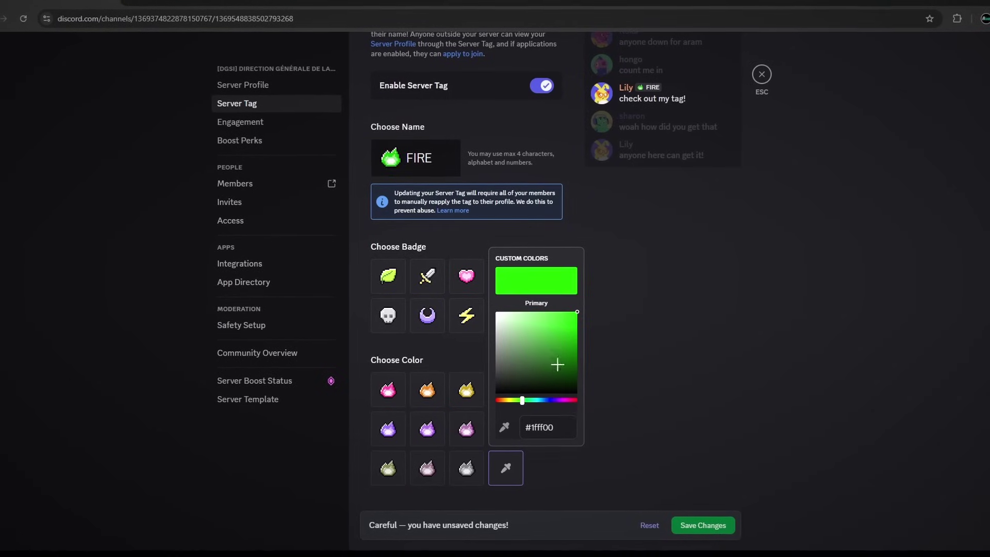
pyautogui.click(663, 281)
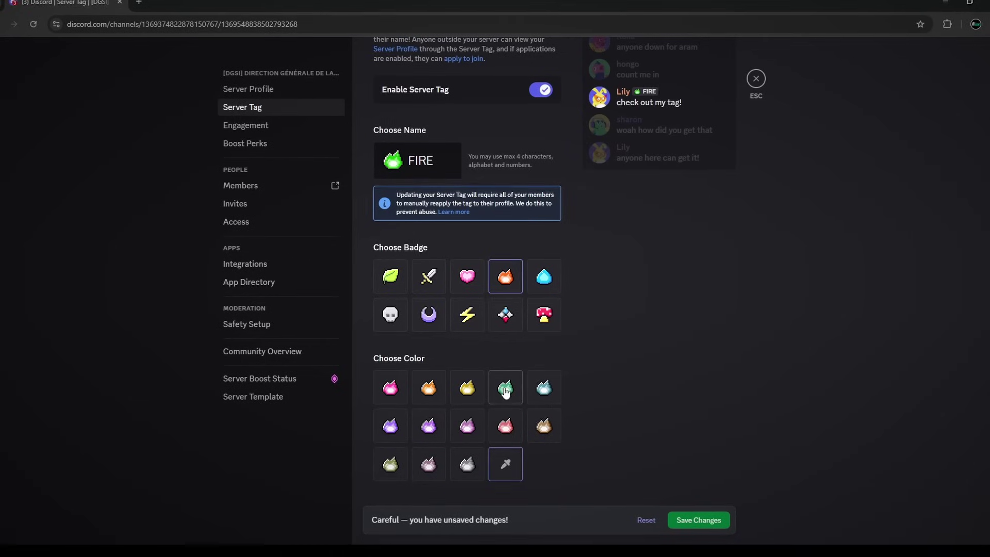
# - Save the server tag changes and close the server settings
pyautogui.scroll(2, 572, 352)
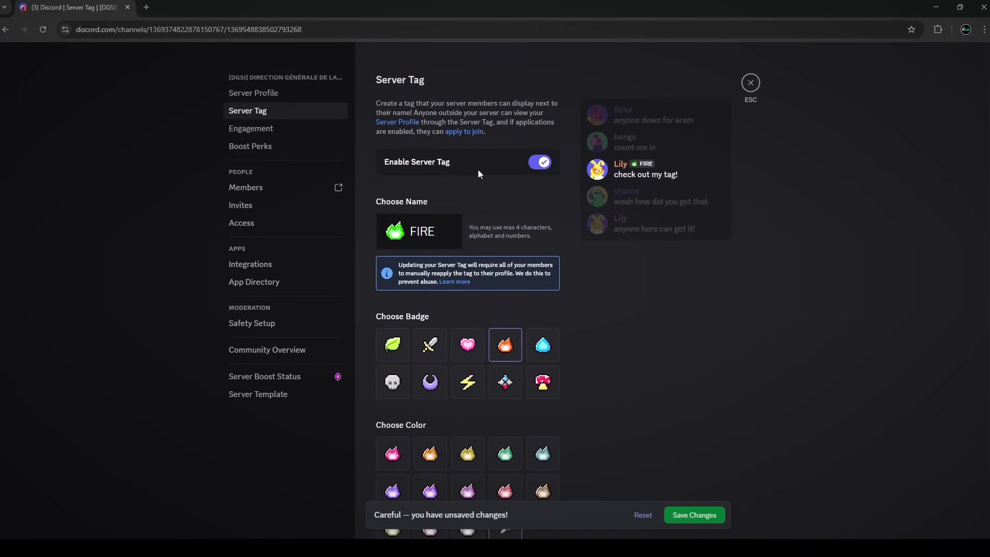
pyautogui.click(693, 513)
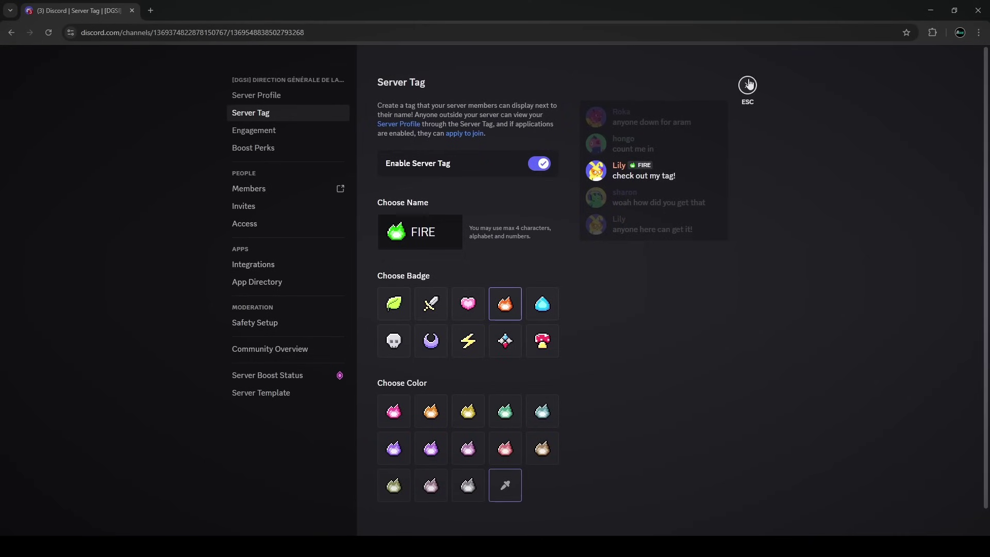
pyautogui.click(747, 85)
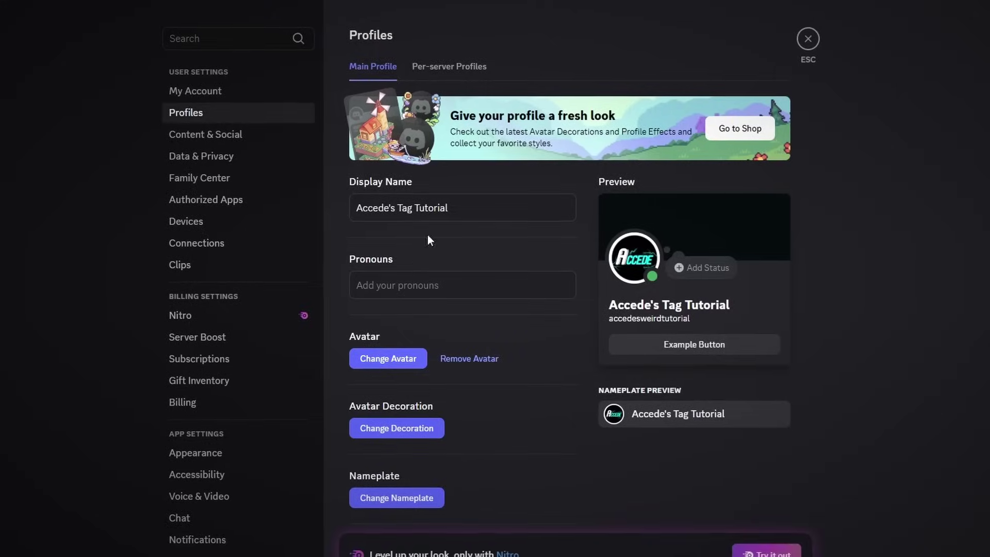
# - Set the main profile's server tag to the DGSI server's FIRE tag and save the profile
pyautogui.scroll(-8, 554, 285)
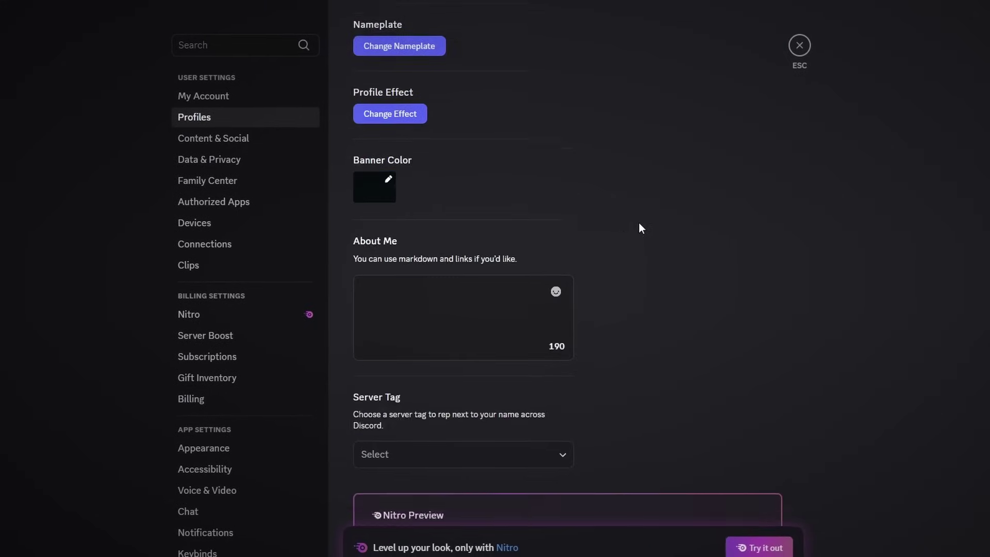
pyautogui.click(479, 284)
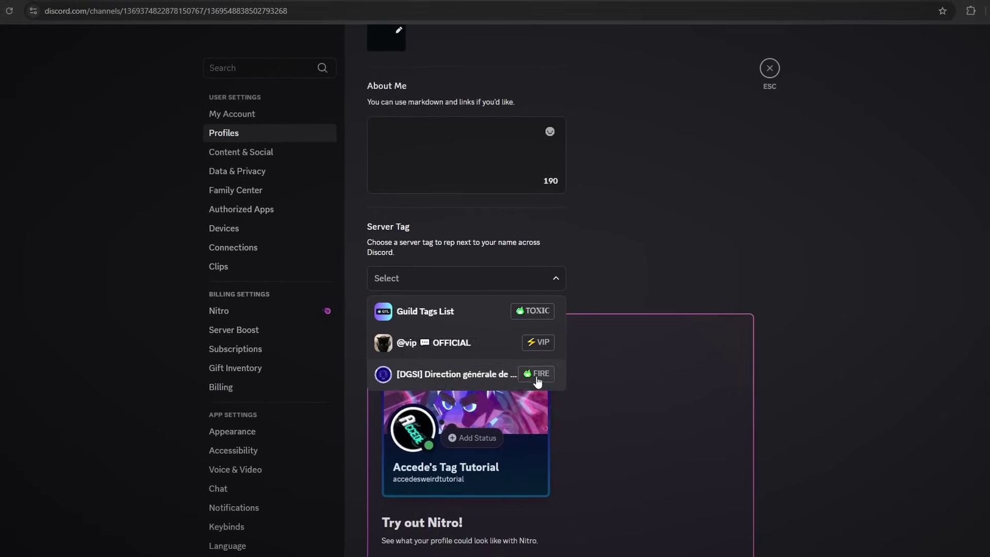
pyautogui.click(484, 376)
pyautogui.click(704, 528)
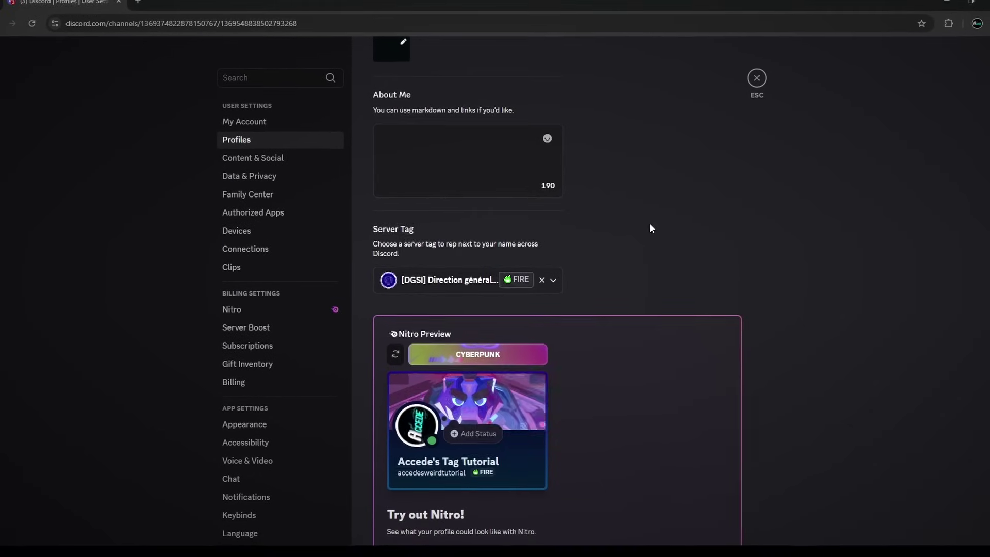
pyautogui.scroll(10, 649, 225)
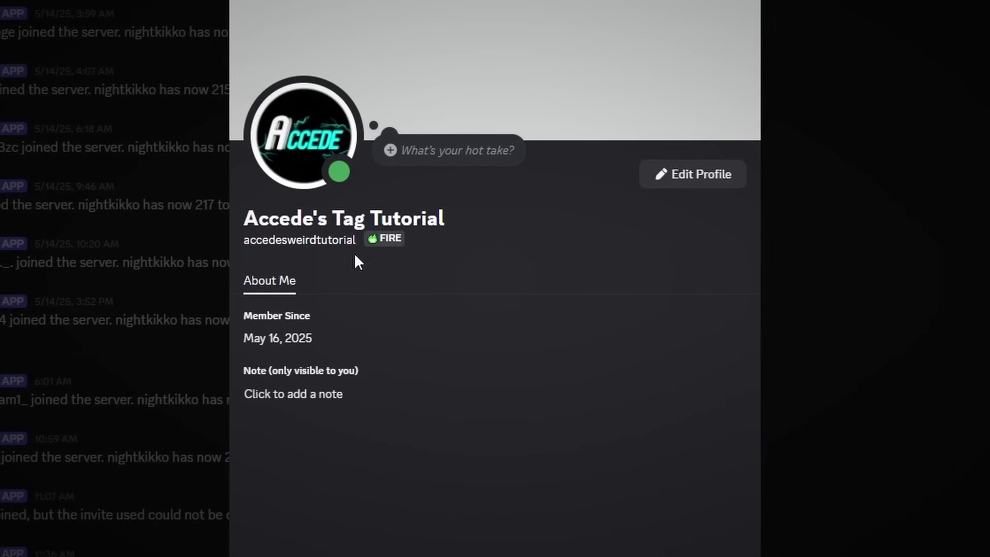
# - View the server card behind the FIRE tag on the user profile
pyautogui.click(388, 239)
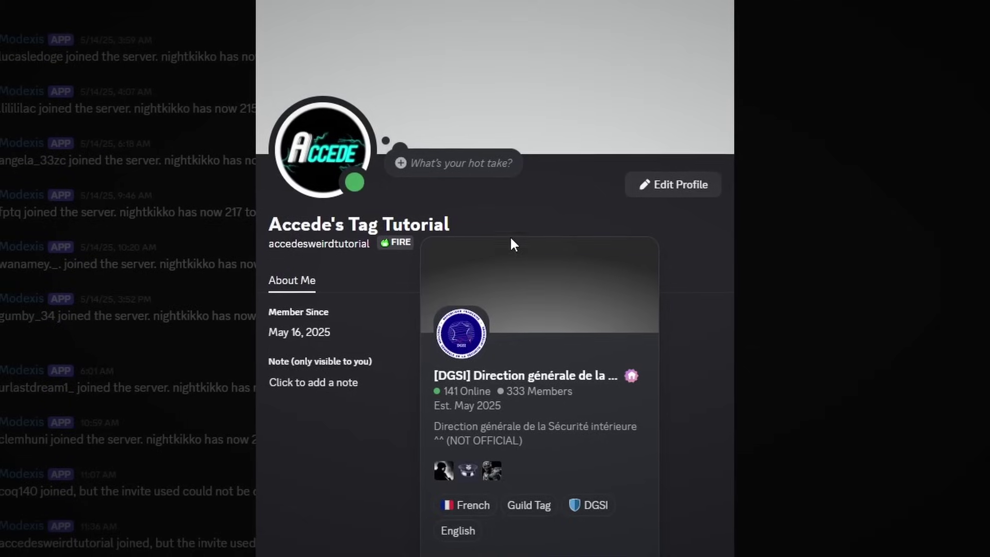
pyautogui.click(535, 178)
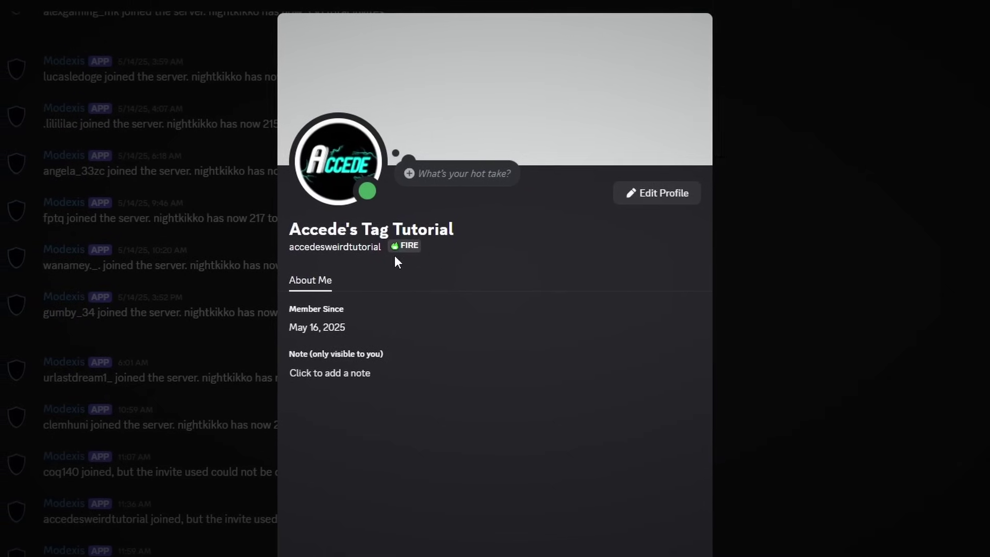
pyautogui.click(405, 246)
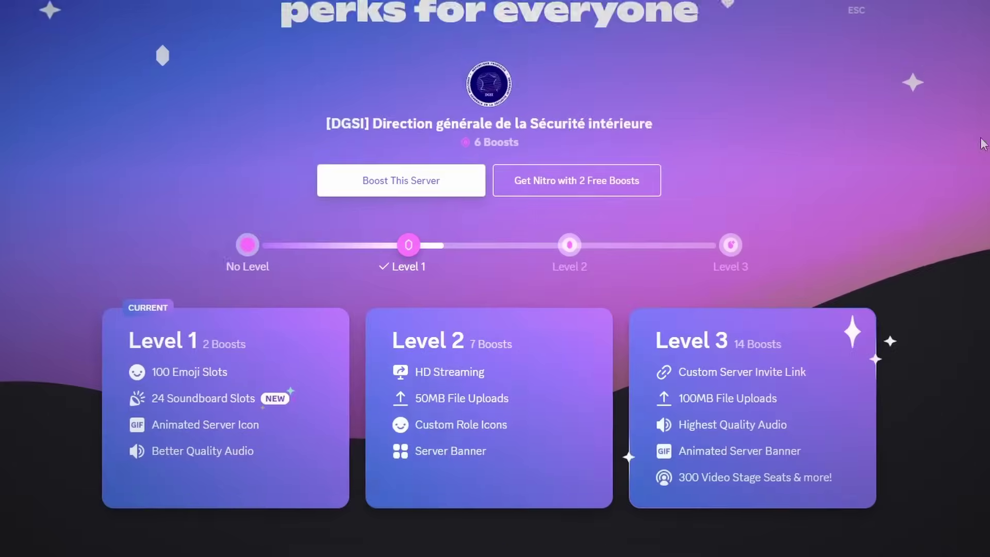
# - Review the additional boost perks for the server, comparing Server Tag and Enhanced Role Styles
pyautogui.scroll(-8, 943, 126)
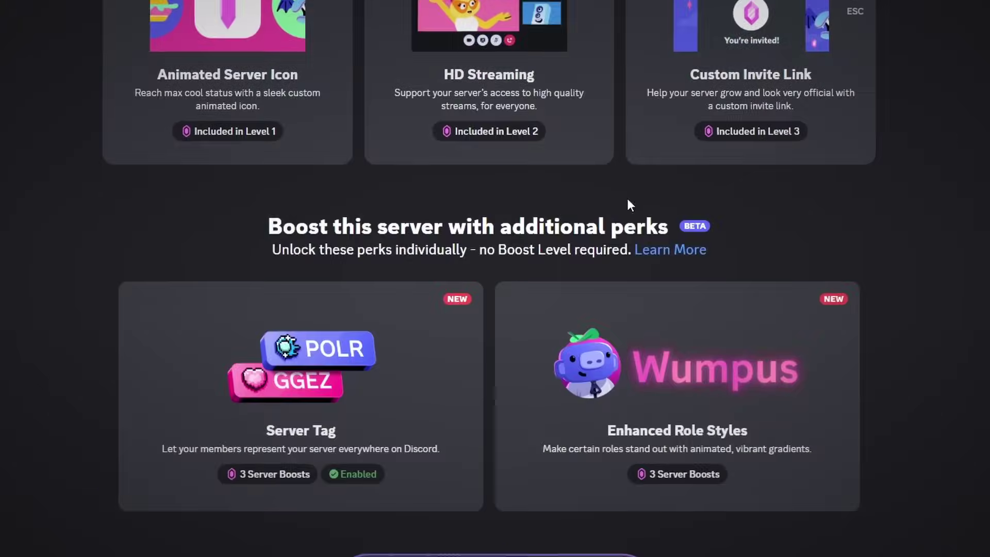
pyautogui.scroll(-7, 627, 200)
pyautogui.scroll(4, 550, 185)
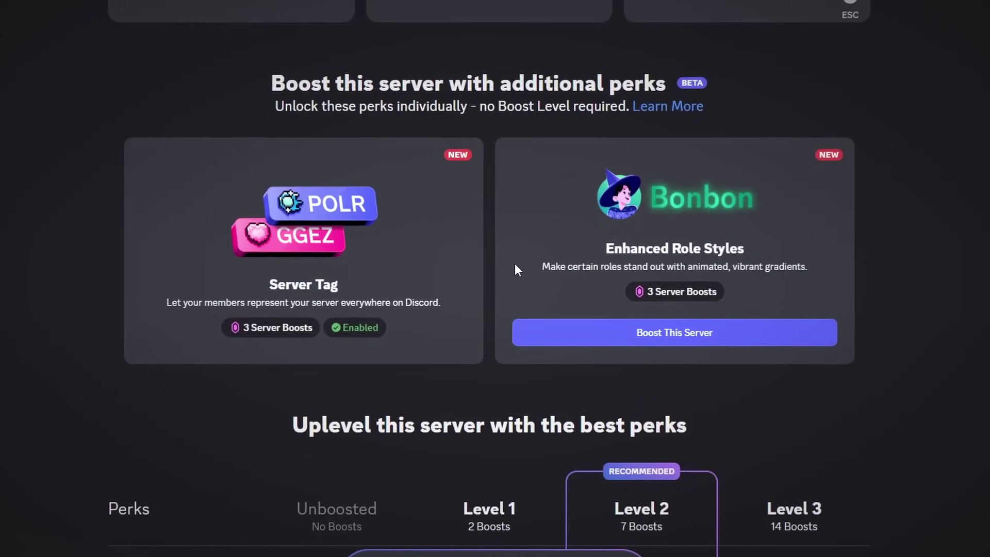
pyautogui.moveTo(352, 262)
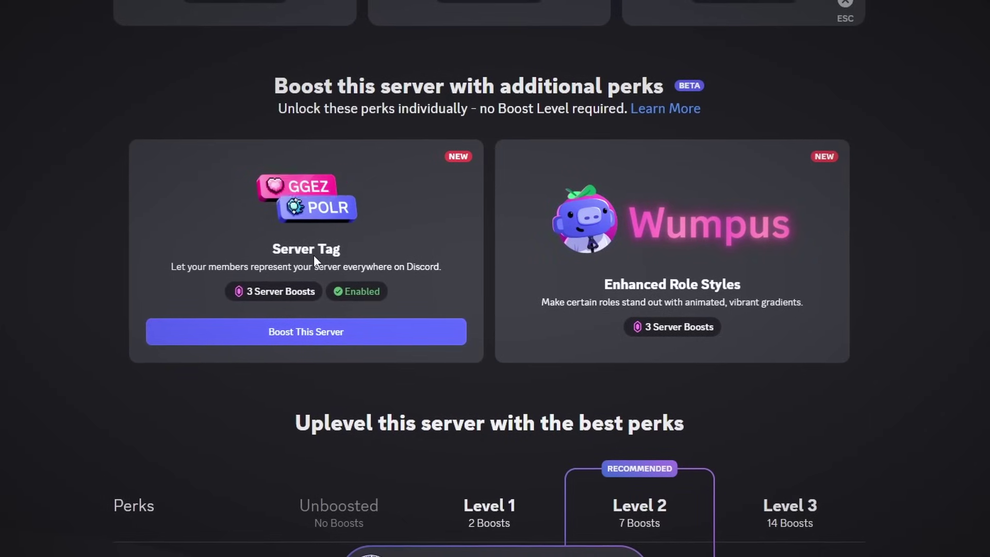
pyautogui.moveTo(734, 261)
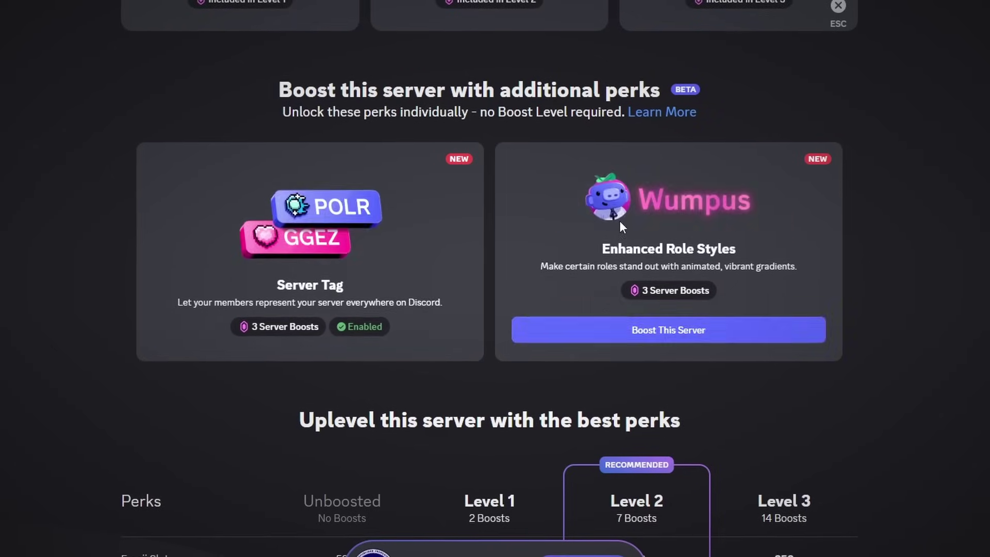
pyautogui.moveTo(263, 304)
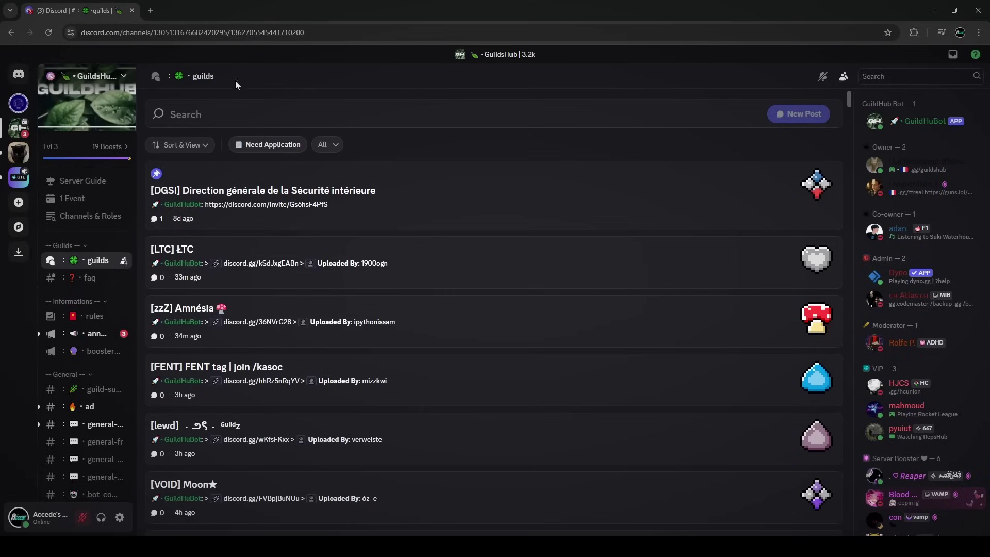
# - Browse the free guild tag posts in the Guild Tags List server, then return to the GuildsHub server
pyautogui.click(18, 177)
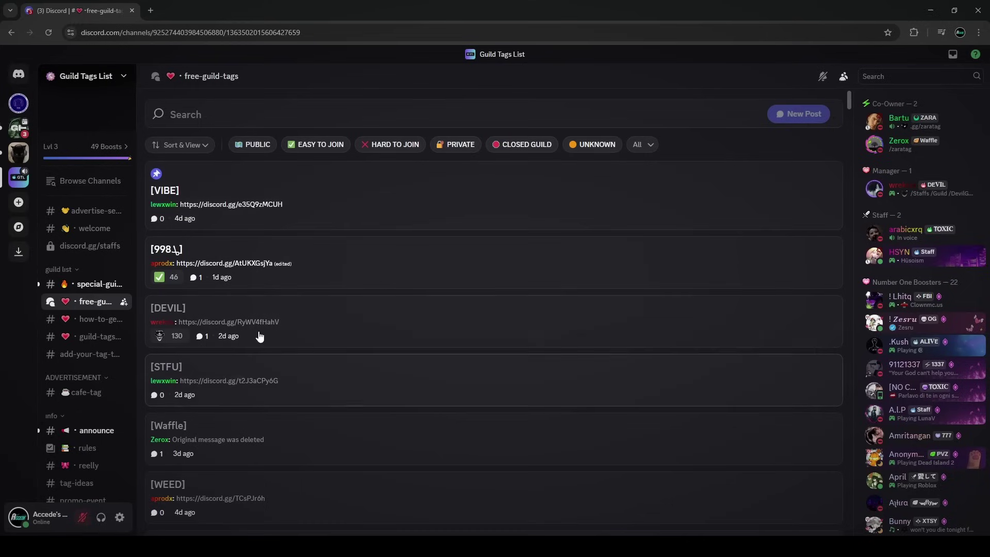
pyautogui.click(20, 128)
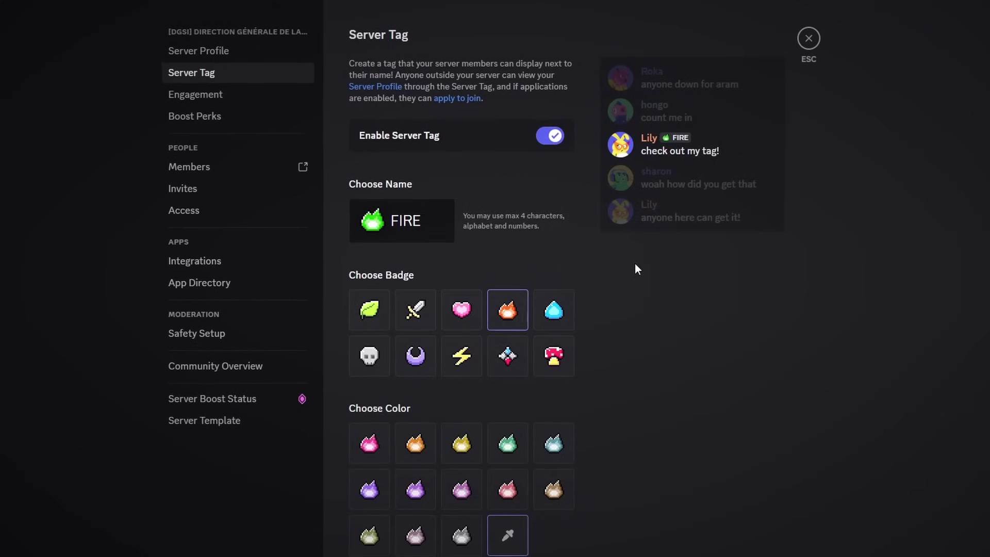
# - Replace the server tag's name with DEV
pyautogui.click(436, 213)
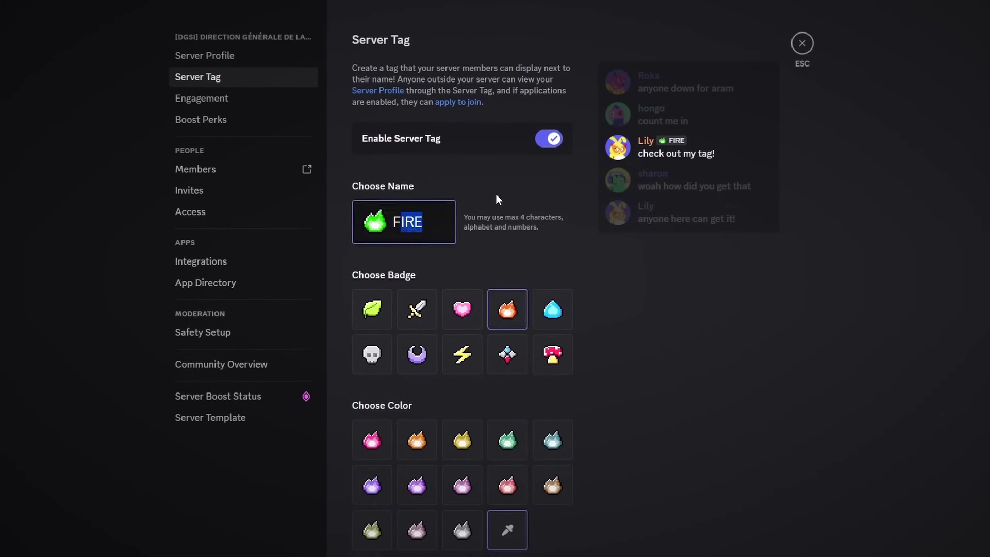
pyautogui.moveTo(453, 224); pyautogui.dragTo(393, 227)
pyautogui.click(435, 222)
pyautogui.click(435, 223)
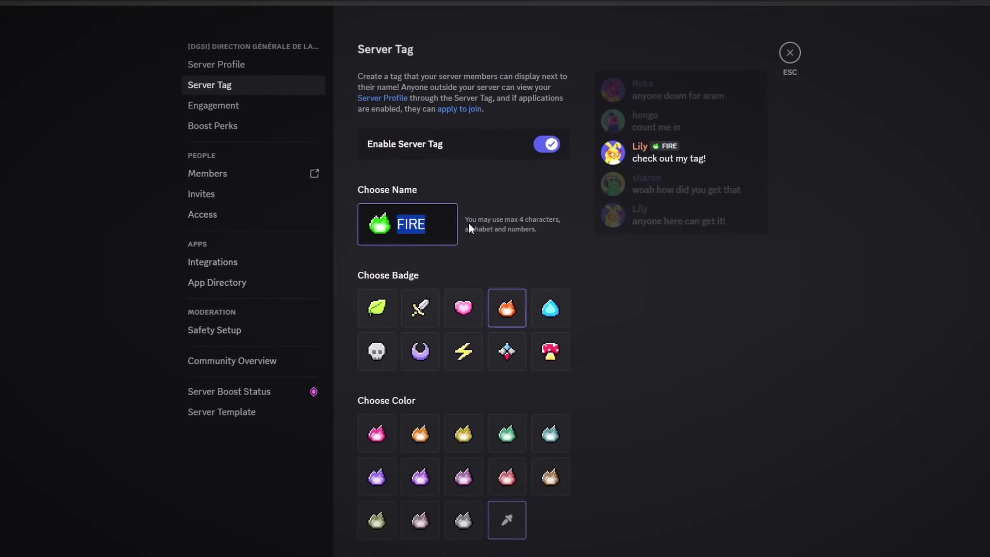
pyautogui.write('DEV')
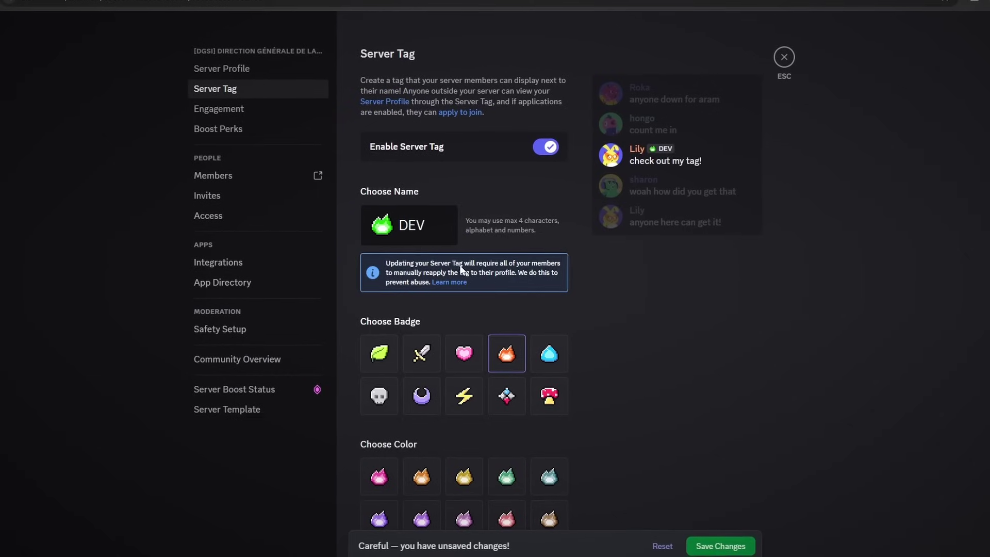
pyautogui.moveTo(446, 224); pyautogui.dragTo(400, 226)
pyautogui.click(443, 225)
pyautogui.click(448, 227)
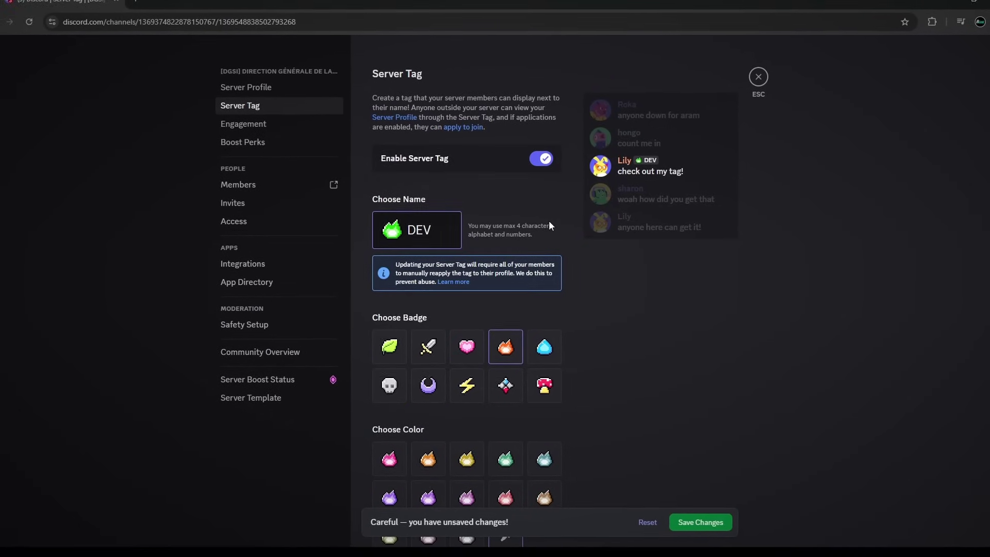
# - Try the leaf badge on the server tag with the custom primary colour set to red
pyautogui.click(634, 309)
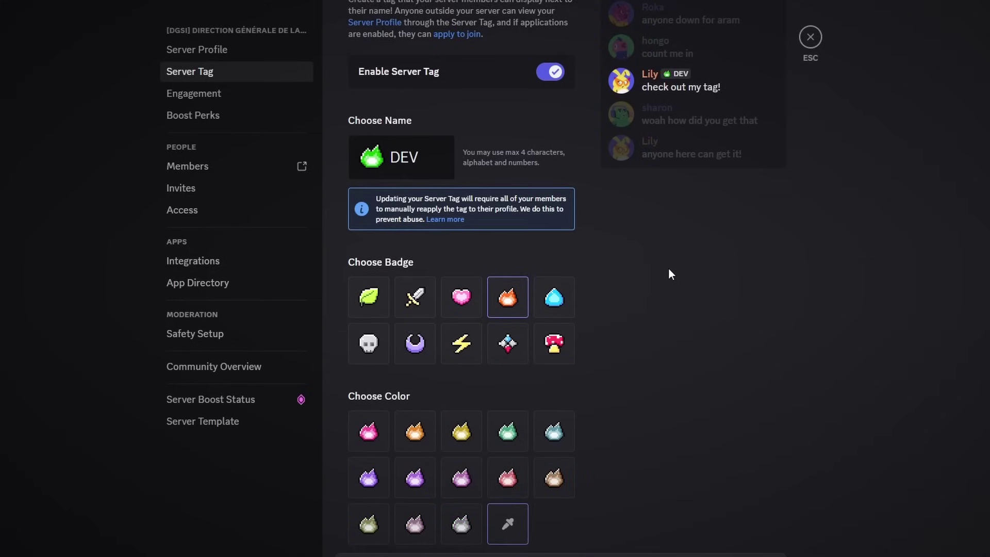
pyautogui.scroll(-1, 392, 268)
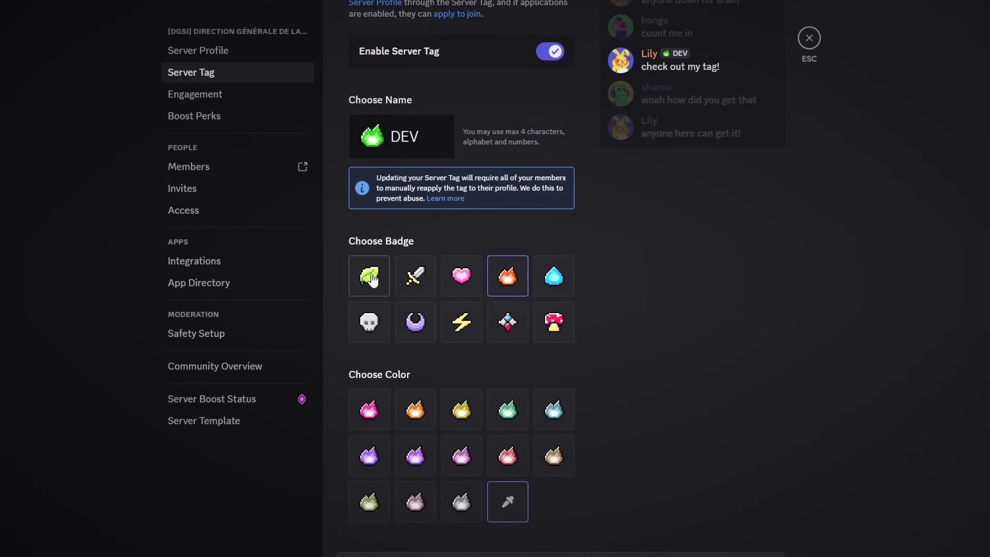
pyautogui.click(516, 515)
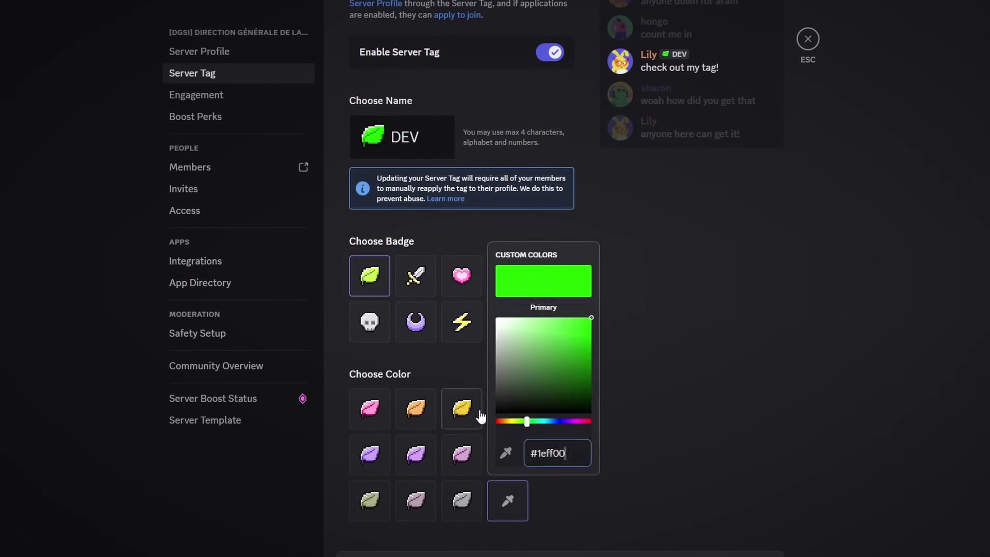
pyautogui.moveTo(526, 421); pyautogui.dragTo(496, 420)
pyautogui.click(680, 400)
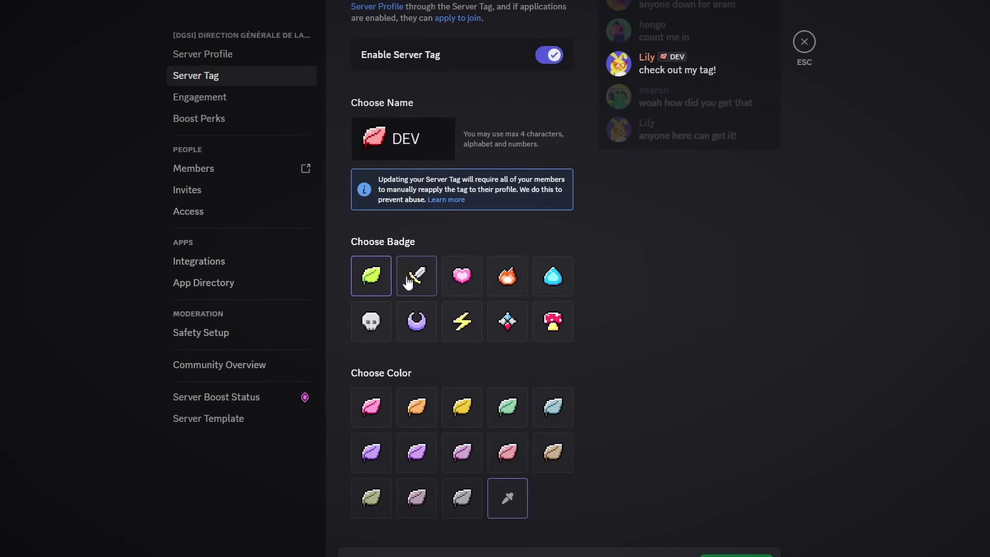
# - Try the sword badge with the custom primary colour #ff0004 and the accent colour #a40000
pyautogui.click(416, 276)
pyautogui.click(507, 497)
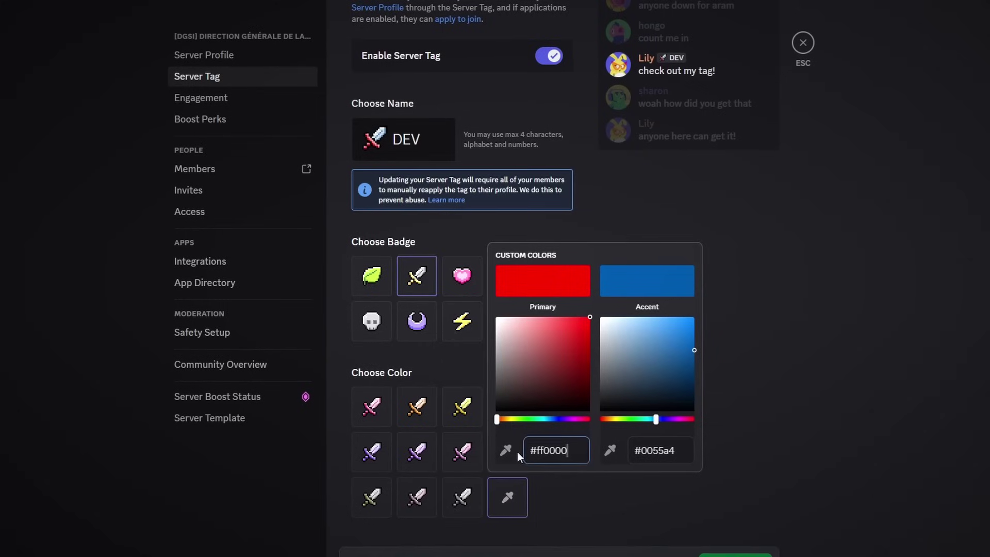
pyautogui.moveTo(507, 419); pyautogui.dragTo(591, 419)
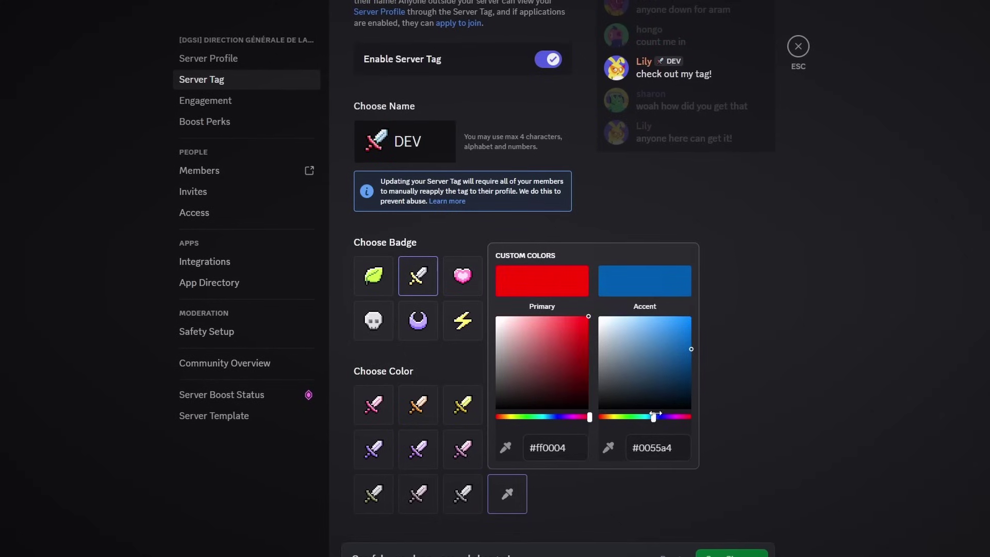
pyautogui.moveTo(655, 416); pyautogui.dragTo(576, 417)
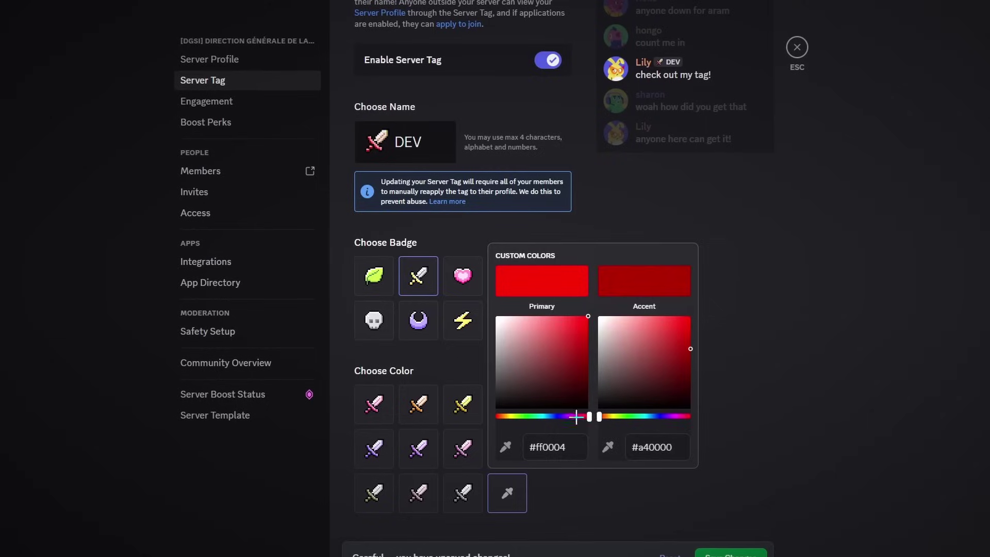
pyautogui.click(815, 408)
# - Try the heart badge on the server tag with a red custom primary colour
pyautogui.click(463, 276)
pyautogui.click(502, 503)
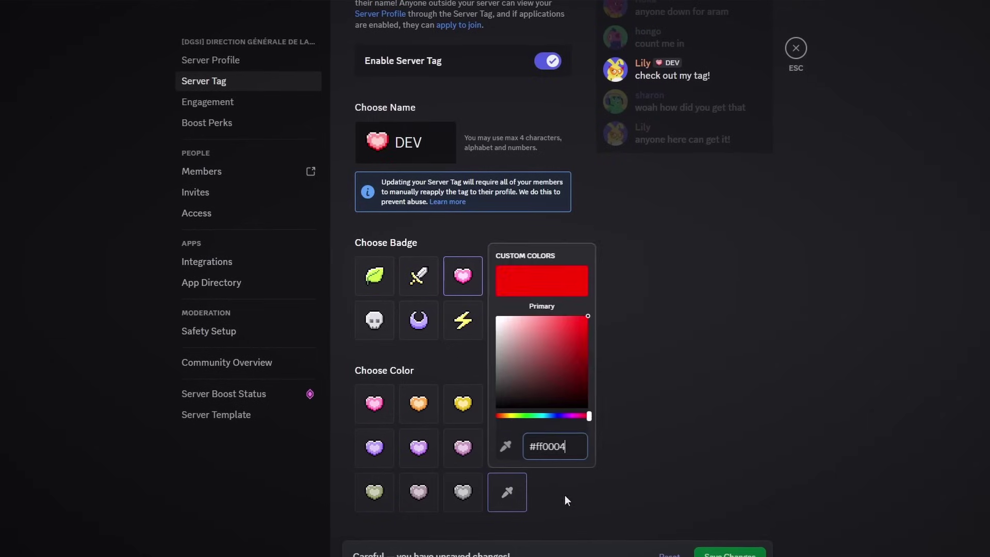
pyautogui.moveTo(536, 415); pyautogui.dragTo(596, 413)
pyautogui.click(606, 414)
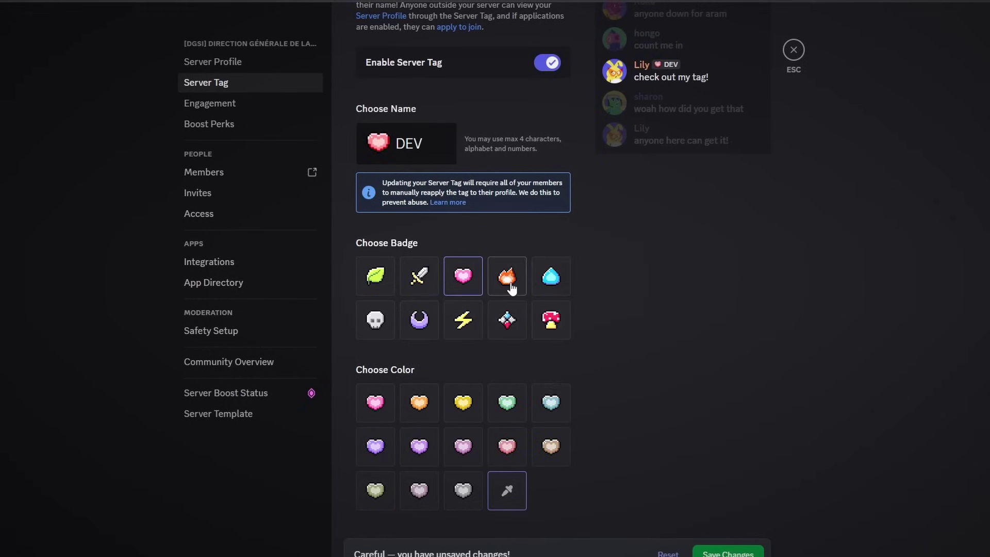
# - Try the flame badge and the water drop badge, adjusting the drop's custom primary colour to red
pyautogui.click(510, 286)
pyautogui.click(544, 290)
pyautogui.click(522, 502)
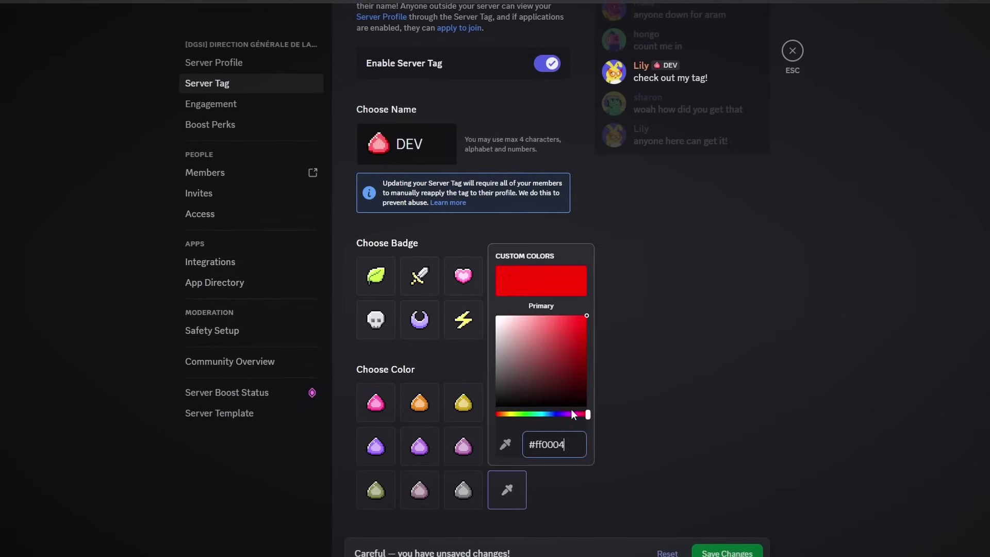
pyautogui.moveTo(562, 413); pyautogui.dragTo(587, 413)
pyautogui.click(679, 413)
# - Try the skull badge on the server tag with the custom primary colour #ff0000
pyautogui.click(376, 320)
pyautogui.click(523, 503)
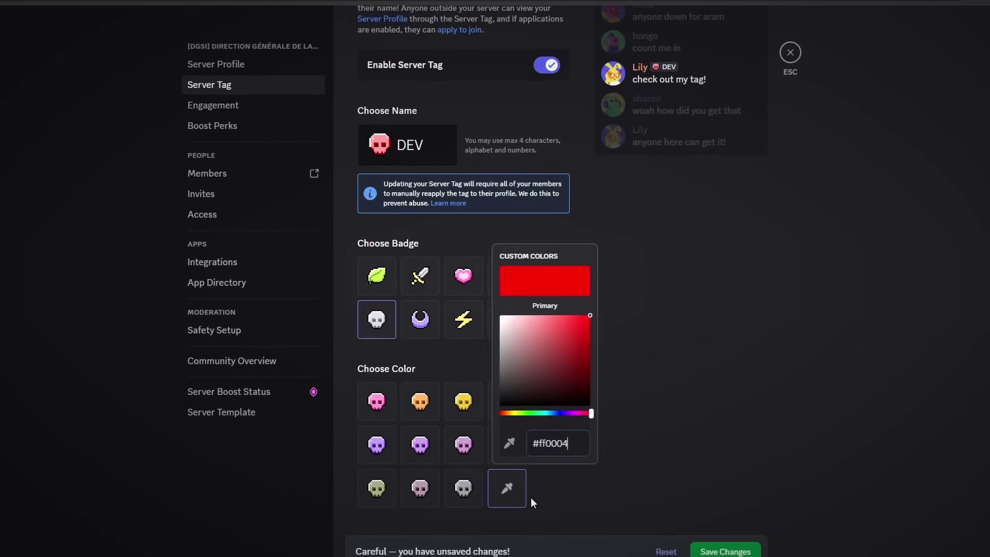
pyautogui.moveTo(501, 411)
pyautogui.mouseDown()
pyautogui.moveTo(490, 412)
pyautogui.moveTo(592, 417)
pyautogui.moveTo(496, 411)
pyautogui.mouseUp()
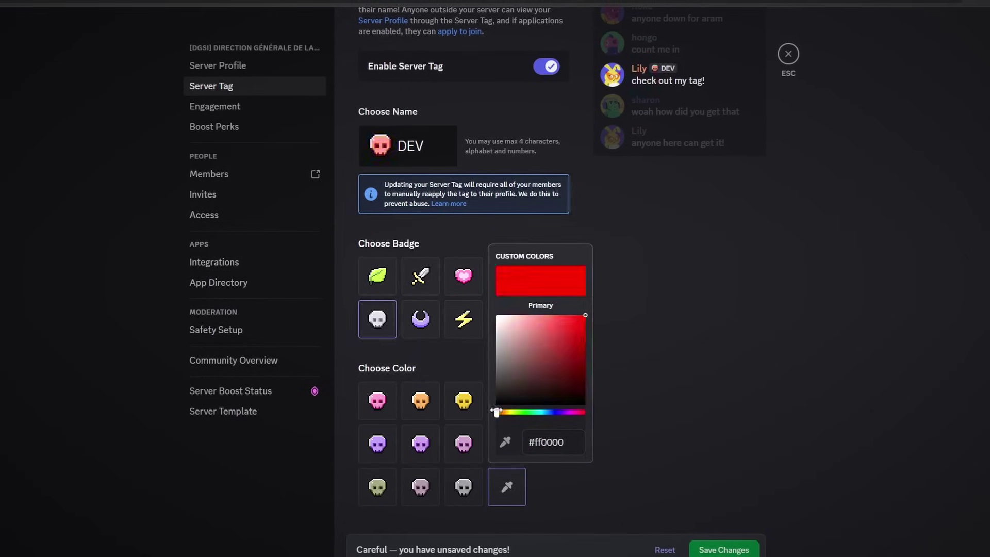
pyautogui.click(671, 422)
# - Try the crescent moon badge with a red custom colour and the lightning bolt badge with its custom colour options
pyautogui.click(431, 325)
pyautogui.click(508, 487)
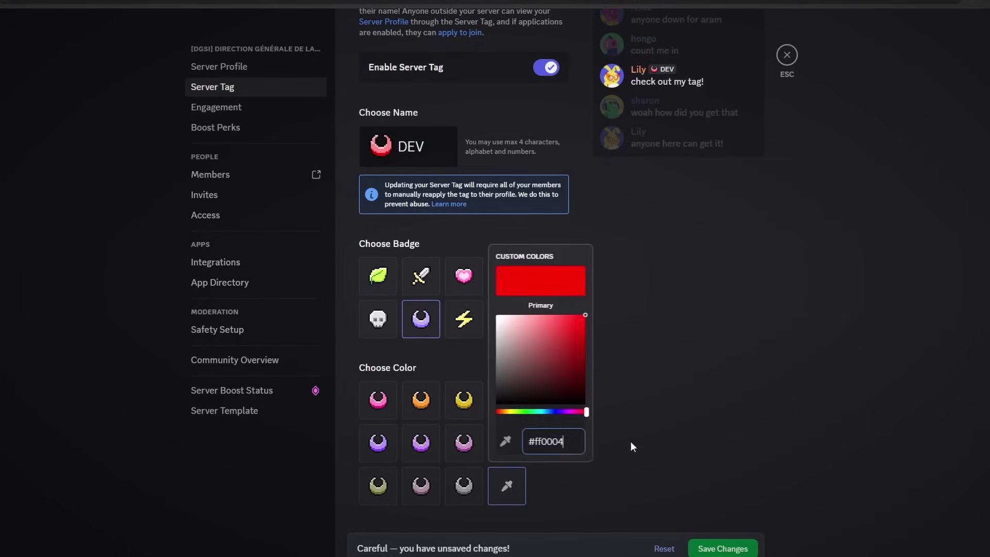
pyautogui.moveTo(543, 410); pyautogui.dragTo(674, 420)
pyautogui.click(691, 408)
pyautogui.click(464, 319)
pyautogui.click(506, 484)
pyautogui.click(674, 419)
# - Try the four-pointed gem badge, adjusting its custom primary and accent hues to red
pyautogui.click(517, 335)
pyautogui.click(507, 483)
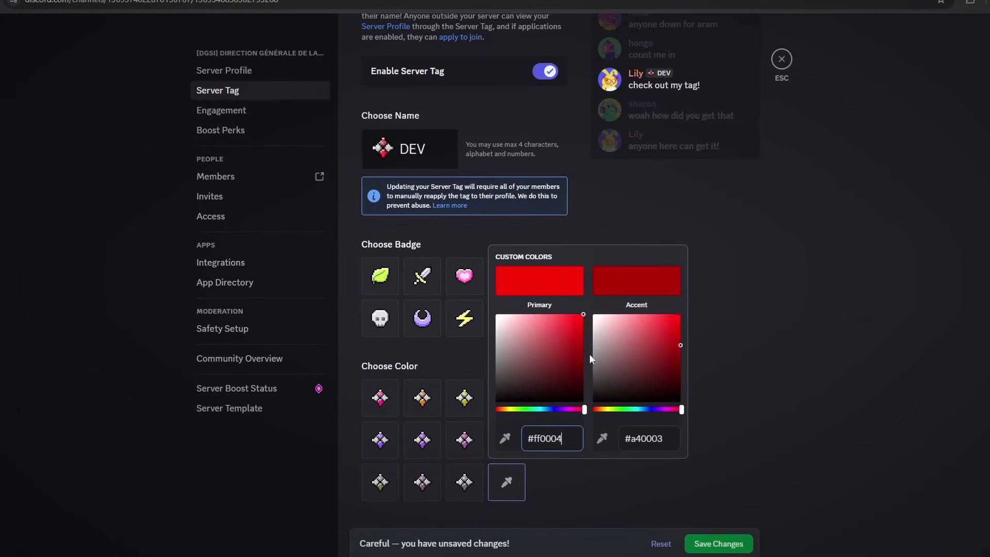
pyautogui.moveTo(576, 408)
pyautogui.mouseDown()
pyautogui.moveTo(490, 404)
pyautogui.moveTo(586, 406)
pyautogui.mouseUp()
pyautogui.moveTo(667, 409); pyautogui.dragTo(496, 407)
pyautogui.click(760, 394)
# - Choose the mushroom badge for the server tag and give it the custom primary colour #ff0000 and a pink accent
pyautogui.click(539, 329)
pyautogui.click(506, 478)
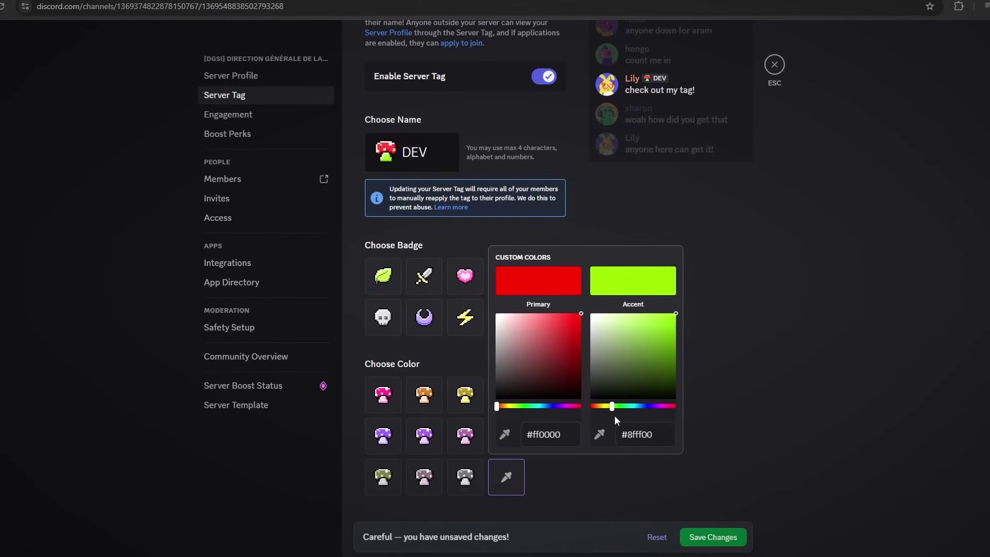
pyautogui.moveTo(616, 407); pyautogui.dragTo(663, 406)
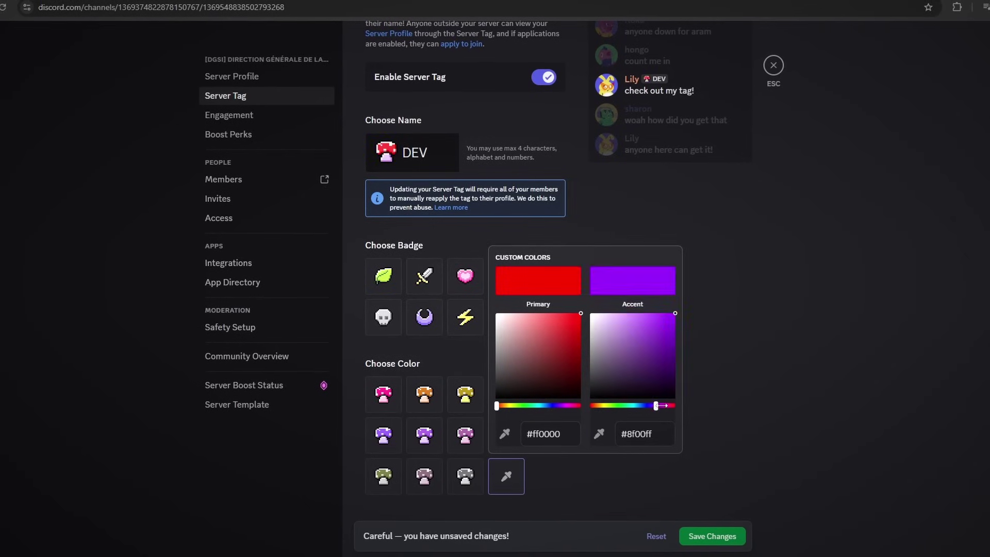
pyautogui.click(782, 402)
# - Try to save the server tag with the one-letter name F, and clear the name field
pyautogui.scroll(2, 642, 346)
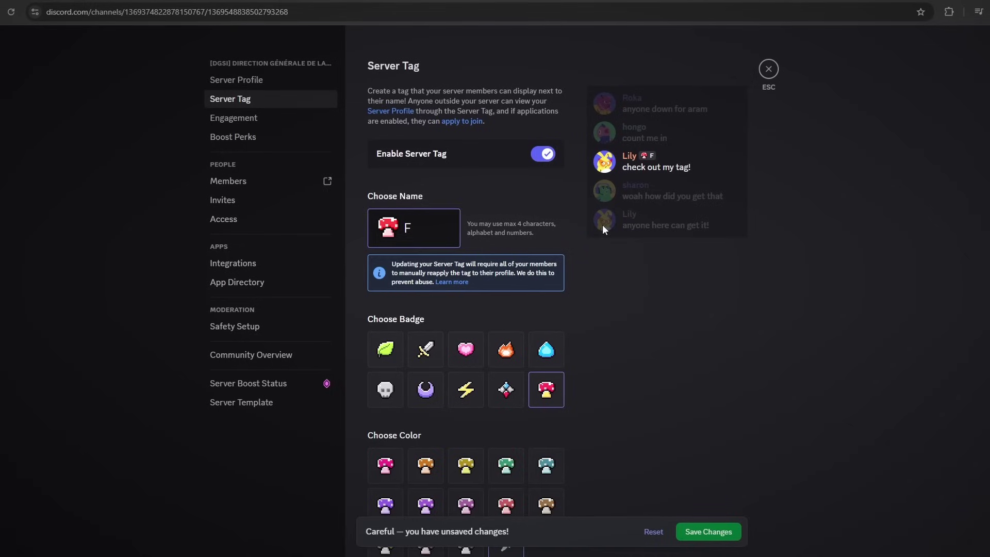
pyautogui.click(685, 506)
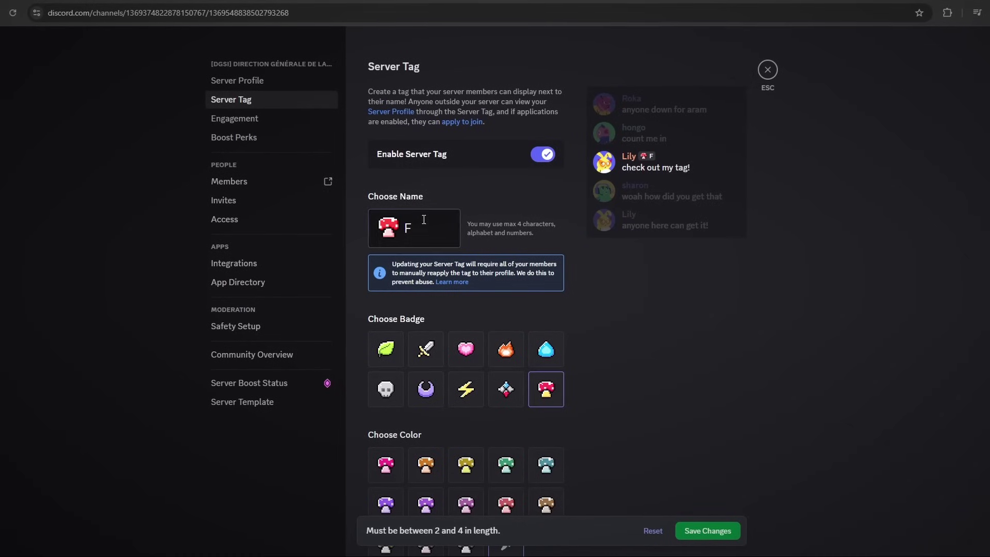
pyautogui.press('BackSpace')
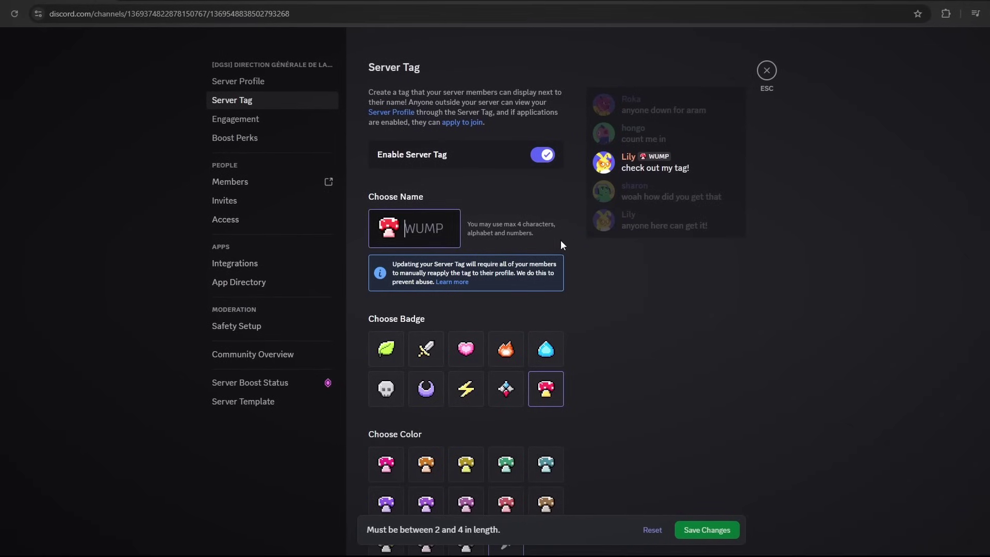
pyautogui.write('F')
pyautogui.press('BackSpace')
# - Enter TW as a two-character server tag name and replace it with the four-character name FOUR
pyautogui.write('TW')
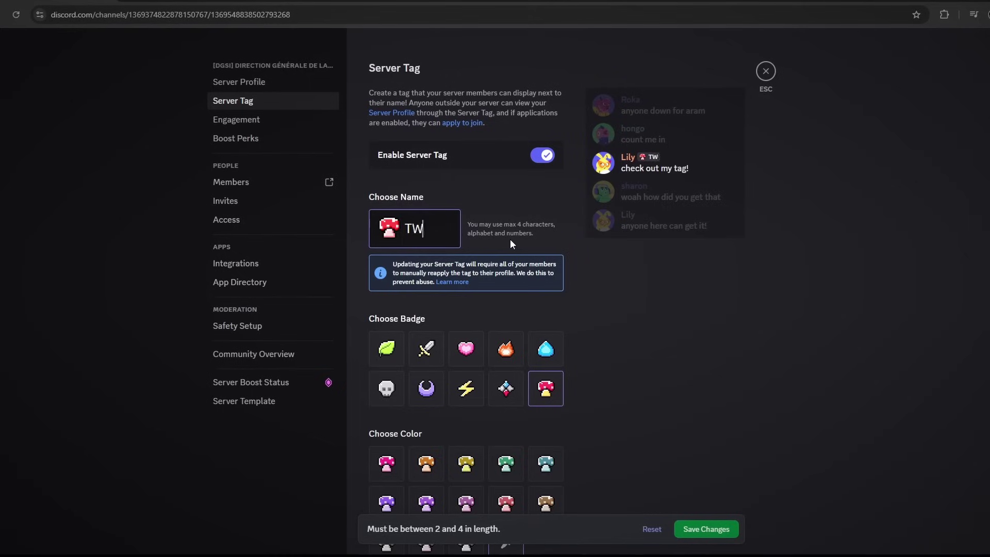
pyautogui.press('BackSpace')
pyautogui.press('BackSpace')
pyautogui.write('FOUR')
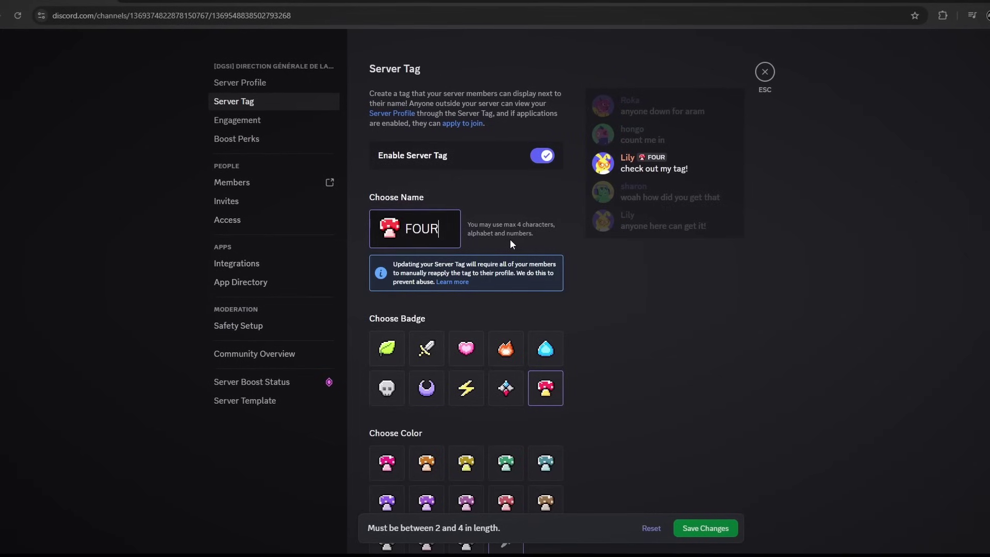
pyautogui.click(542, 277)
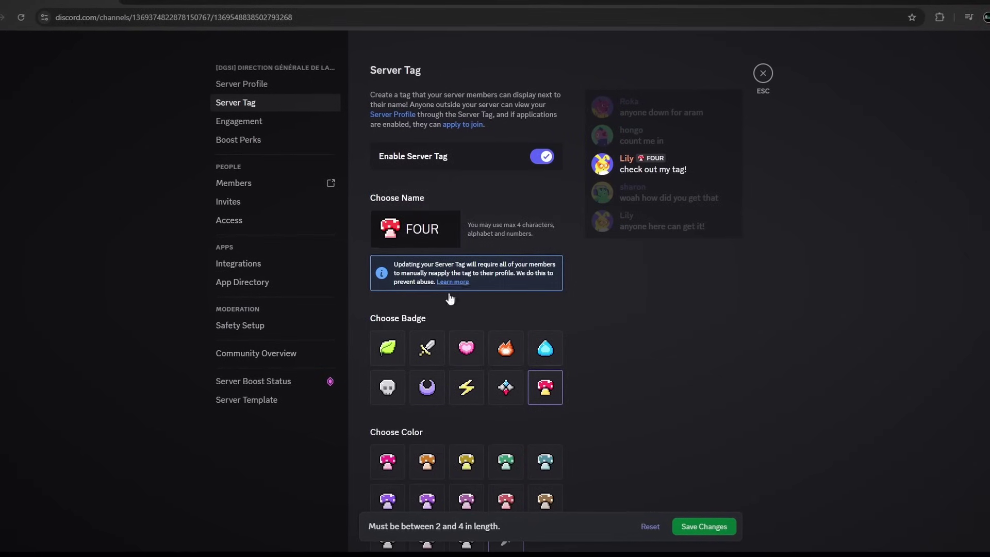
pyautogui.scroll(-3, 567, 361)
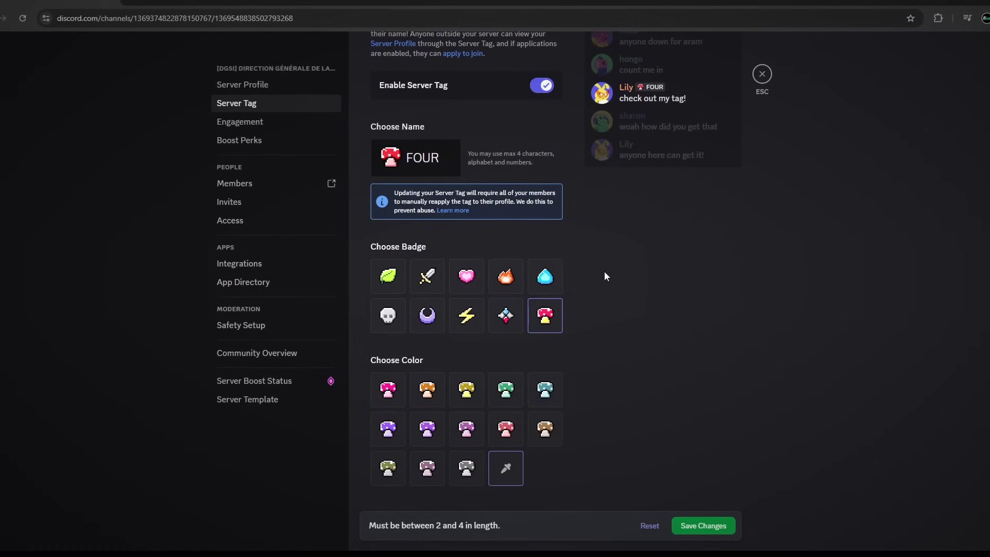
pyautogui.scroll(3, 603, 276)
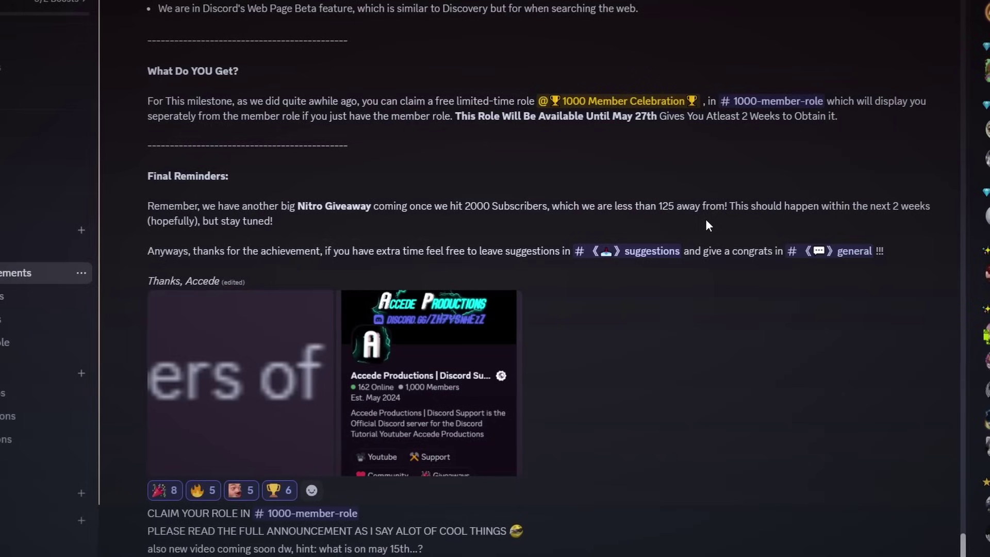
# - Read the May 13, 2025 announcement about reaching 1000 Discord server members in the announcements channel
pyautogui.scroll(5, 607, 209)
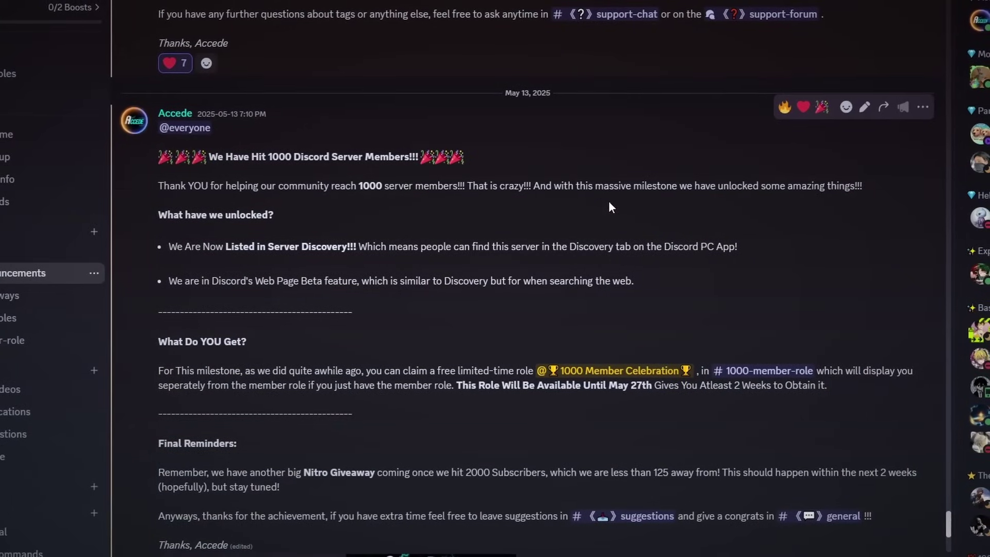
pyautogui.doubleClick(287, 158)
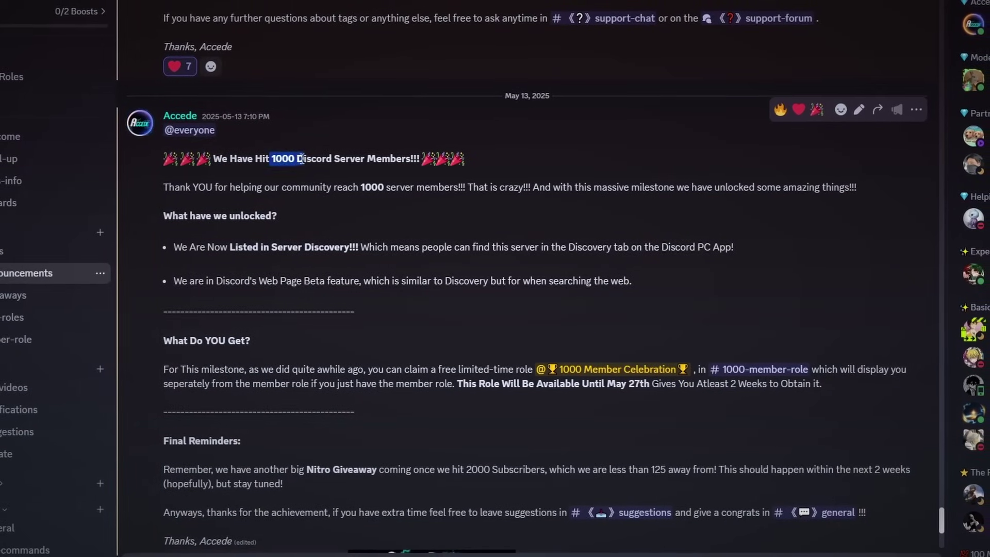
pyautogui.click(287, 161)
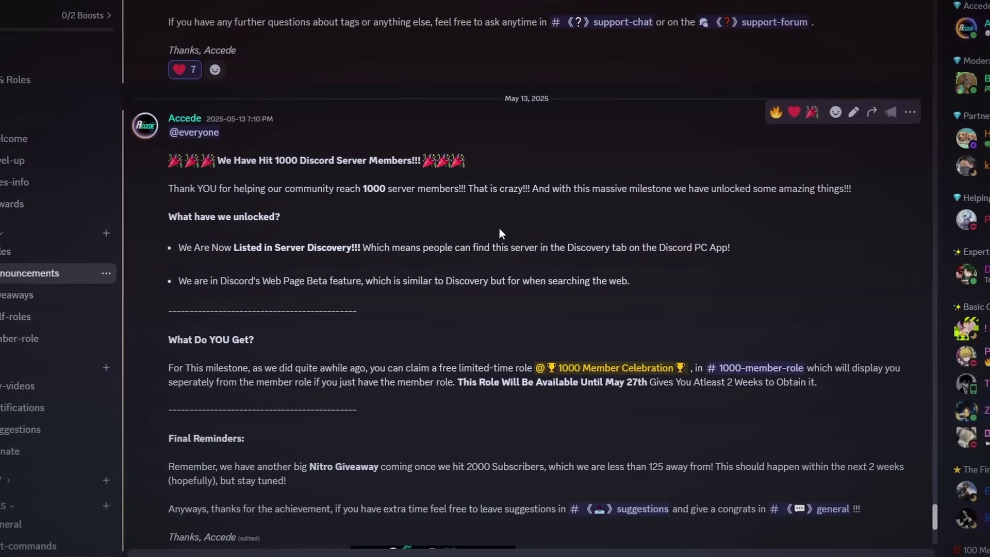
pyautogui.scroll(-1, 489, 231)
pyautogui.scroll(-5, 489, 231)
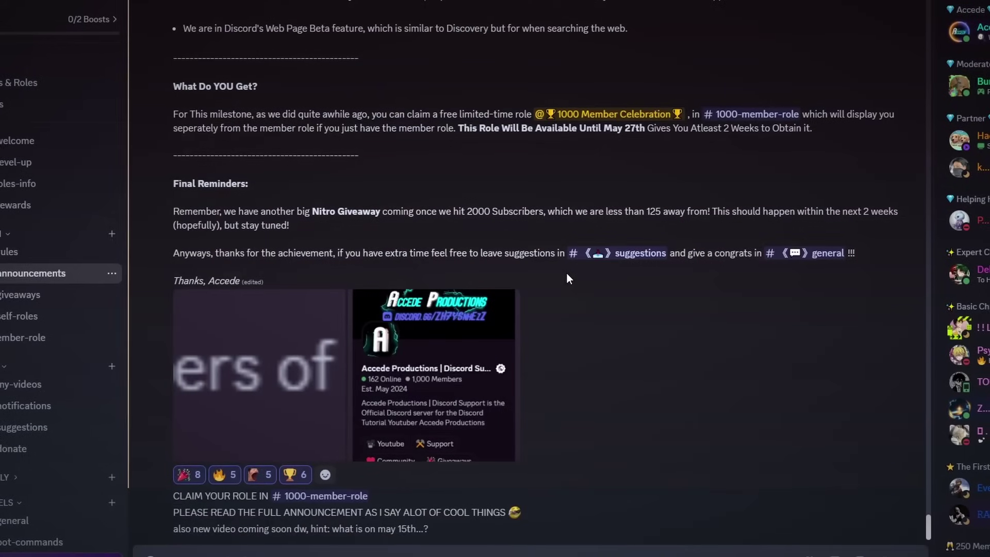